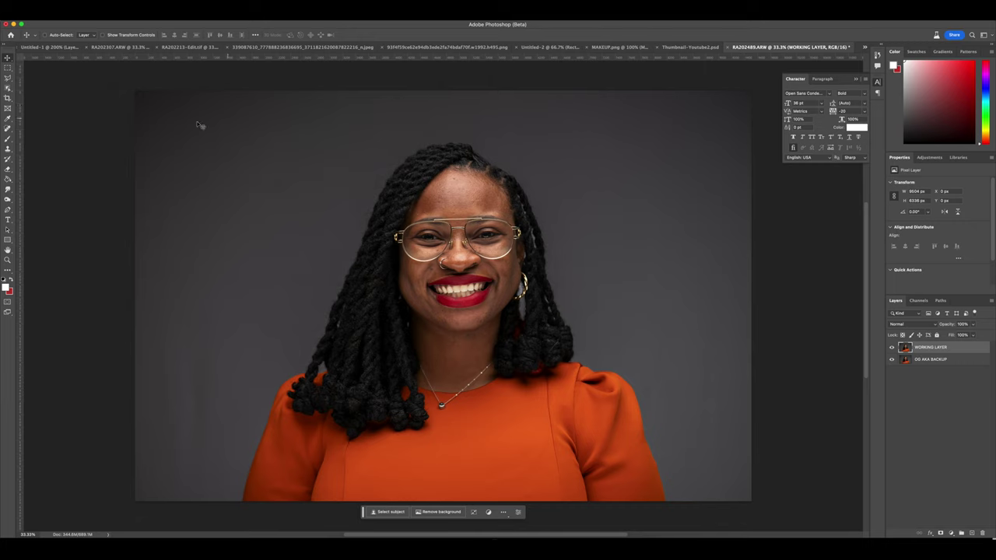
# Step: Set up the Spot Healing Brush with a 27 px tip for retouching the face on the WORKING LAYER
pyautogui.click(8, 129)
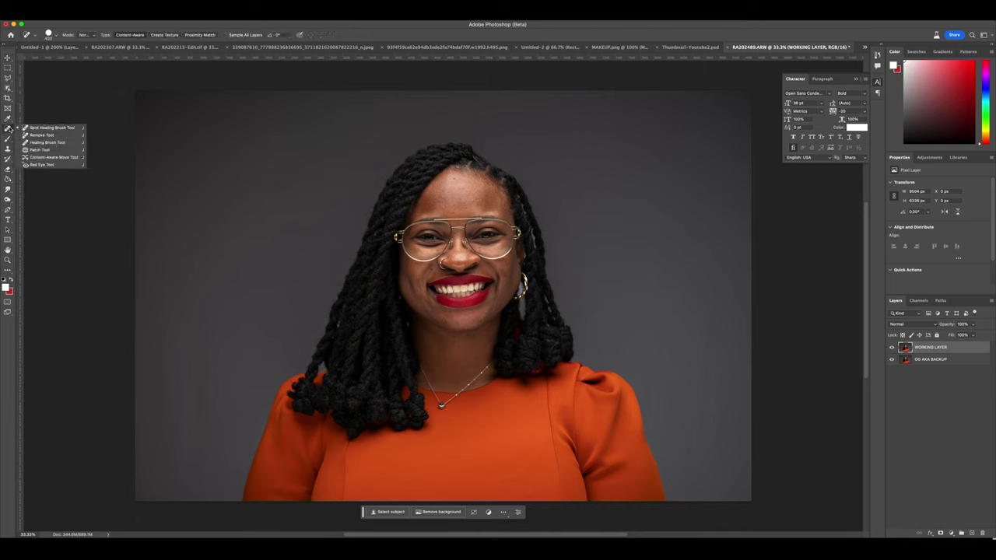
pyautogui.click(8, 139)
pyautogui.press('super+plus')
pyautogui.press('super+plus')
pyautogui.press('super+plus')
pyautogui.click(8, 129)
pyautogui.click(39, 127)
pyautogui.moveTo(489, 178); pyautogui.dragTo(421, 272)
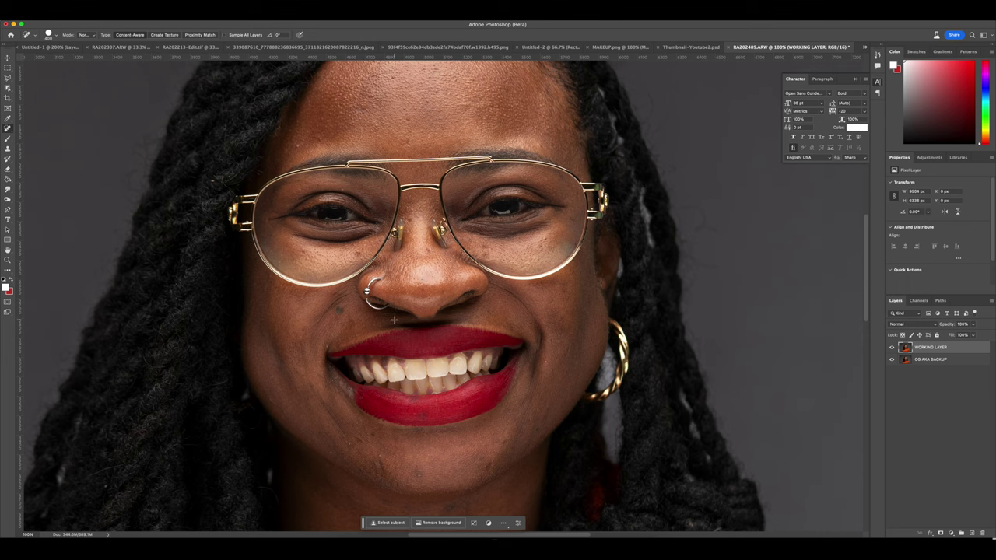
pyautogui.rightClick(422, 309)
pyautogui.moveTo(469, 326); pyautogui.dragTo(439, 325)
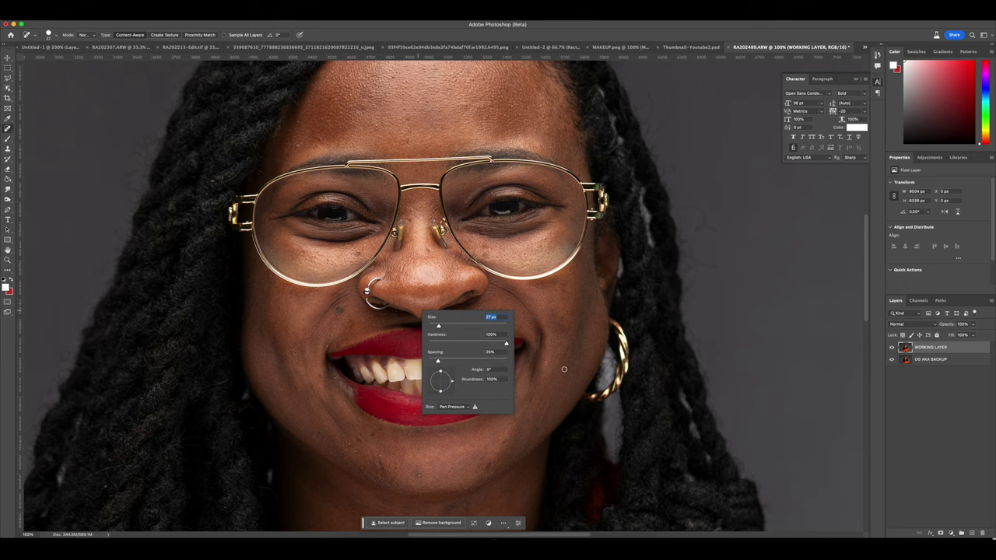
pyautogui.press('Return')
# Step: Heal the small spots on the upper forehead, along the hairline and beside the temple
pyautogui.moveTo(545, 273); pyautogui.dragTo(544, 348)
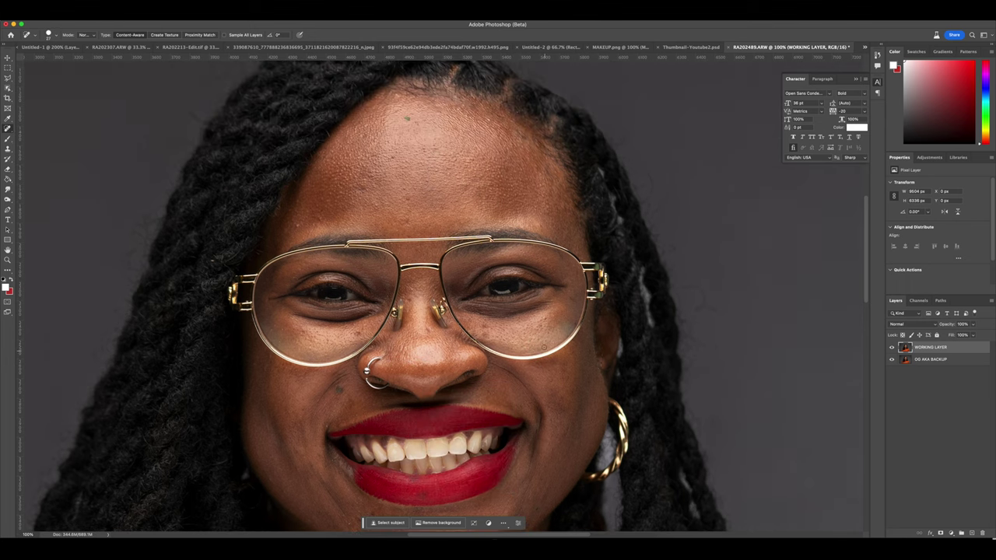
pyautogui.click(410, 121)
pyautogui.click(490, 119)
pyautogui.click(474, 107)
pyautogui.click(395, 92)
pyautogui.click(323, 216)
pyautogui.moveTo(318, 223); pyautogui.dragTo(308, 235)
# Step: Enlarge the healing brush to 52 px and heal the blemishes across the middle of the forehead
pyautogui.rightClick(396, 196)
pyautogui.moveTo(423, 207); pyautogui.dragTo(422, 207)
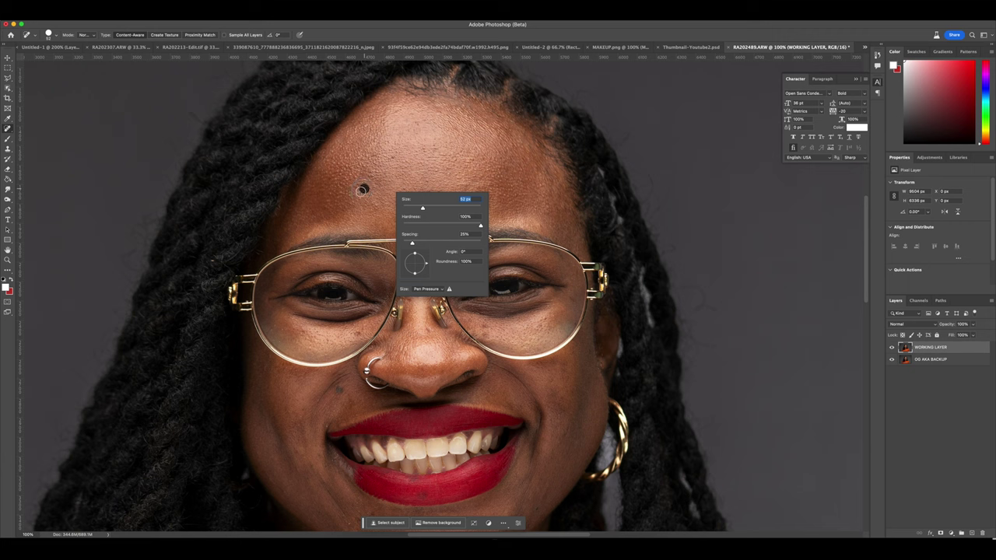
pyautogui.moveTo(364, 189); pyautogui.dragTo(359, 191)
pyautogui.moveTo(421, 192); pyautogui.dragTo(409, 203)
pyautogui.moveTo(410, 205); pyautogui.dragTo(407, 221)
pyautogui.moveTo(406, 223); pyautogui.dragTo(385, 210)
pyautogui.moveTo(383, 209); pyautogui.dragTo(374, 201)
pyautogui.moveTo(430, 152); pyautogui.dragTo(425, 150)
# Step: Heal the remaining marks on the forehead and on the skin around the nose and under the eyes
pyautogui.press('super+minus')
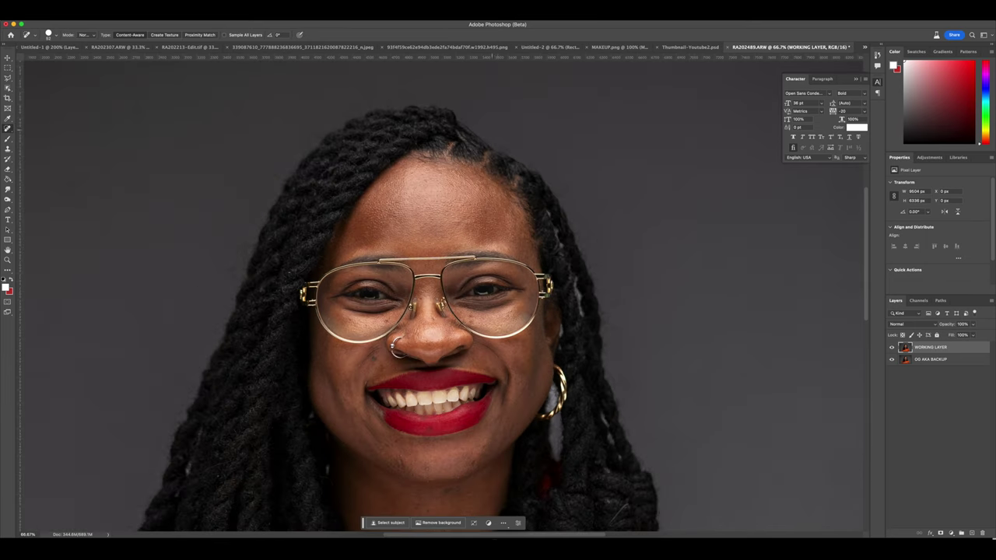
pyautogui.moveTo(394, 204); pyautogui.dragTo(391, 216)
pyautogui.moveTo(472, 317); pyautogui.dragTo(472, 316)
pyautogui.moveTo(455, 185); pyautogui.dragTo(456, 185)
pyautogui.moveTo(510, 222); pyautogui.dragTo(492, 193)
pyautogui.moveTo(389, 210); pyautogui.dragTo(393, 208)
pyautogui.click(386, 321)
pyautogui.click(433, 318)
# Step: Heal the dark spots on the chin, along the jawline and on both cheeks
pyautogui.moveTo(475, 464); pyautogui.dragTo(473, 456)
pyautogui.click(485, 446)
pyautogui.click(509, 425)
pyautogui.click(533, 396)
pyautogui.click(524, 387)
pyautogui.click(533, 387)
pyautogui.moveTo(405, 450)
pyautogui.mouseDown()
pyautogui.moveTo(402, 467)
pyautogui.moveTo(414, 465)
pyautogui.mouseUp()
pyautogui.click(390, 443)
pyautogui.click(382, 446)
pyautogui.click(512, 361)
pyautogui.click(366, 381)
pyautogui.moveTo(523, 354)
pyautogui.mouseDown()
pyautogui.moveTo(510, 362)
pyautogui.moveTo(532, 372)
pyautogui.mouseUp()
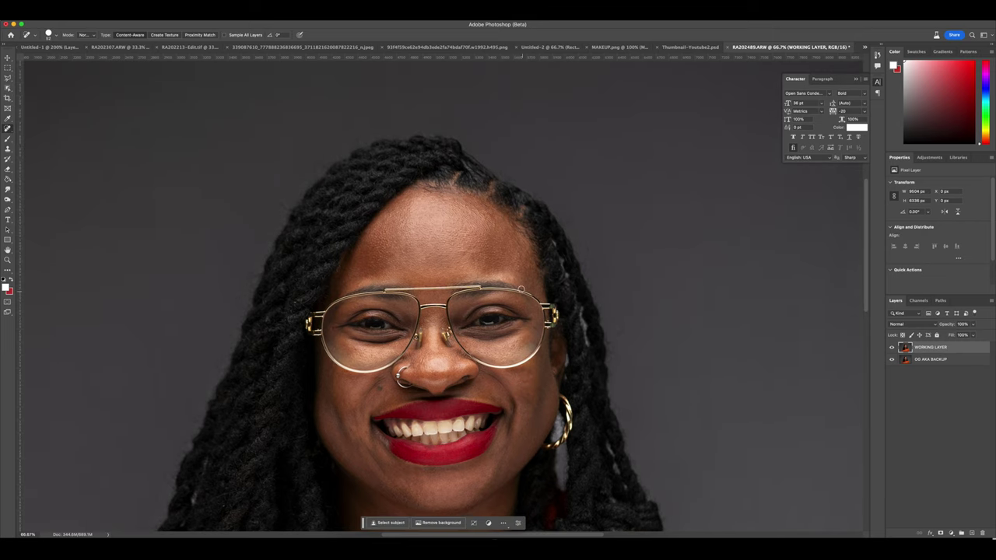
# Step: Create a new layer named "teeth whitening" above the WORKING LAYER
pyautogui.scroll(-4, 526, 311)
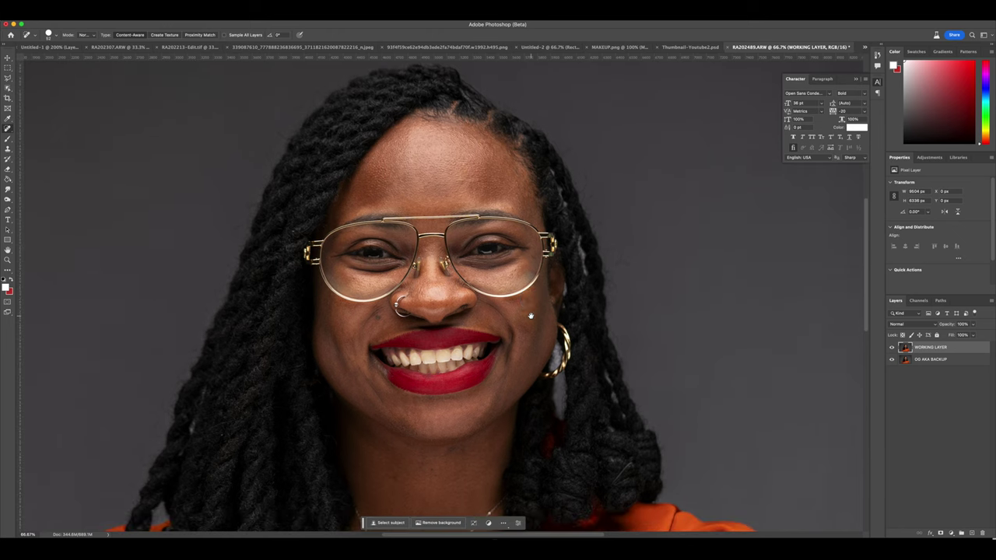
pyautogui.press('super+equal')
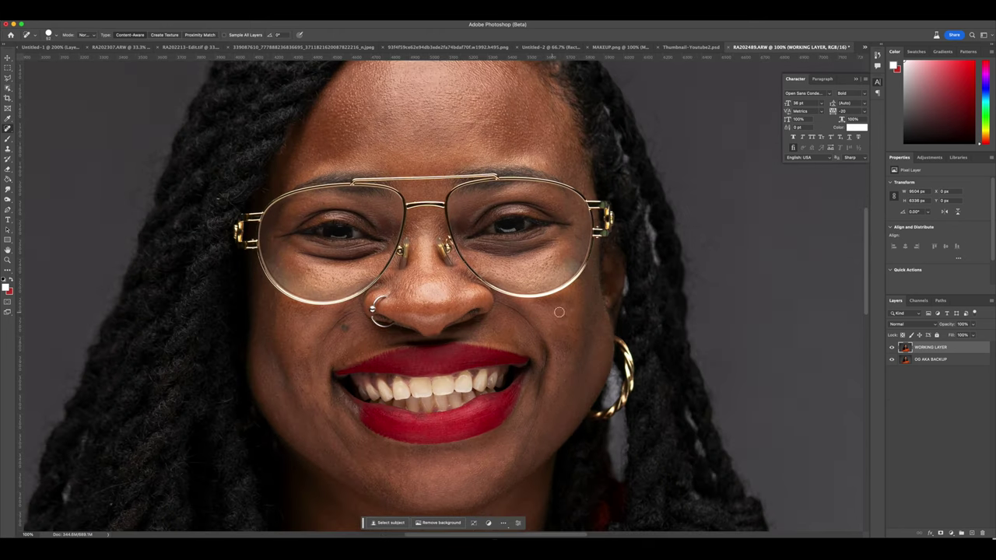
pyautogui.scroll(1, 532, 338)
pyautogui.press('super+equal')
pyautogui.scroll(-8, 467, 411)
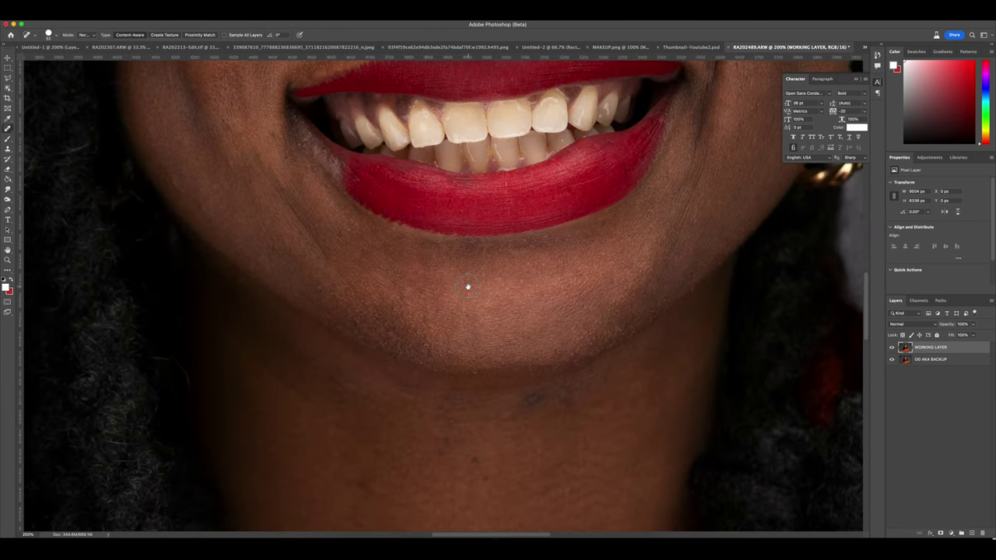
pyautogui.scroll(2, 467, 285)
pyautogui.press('super+shift+n')
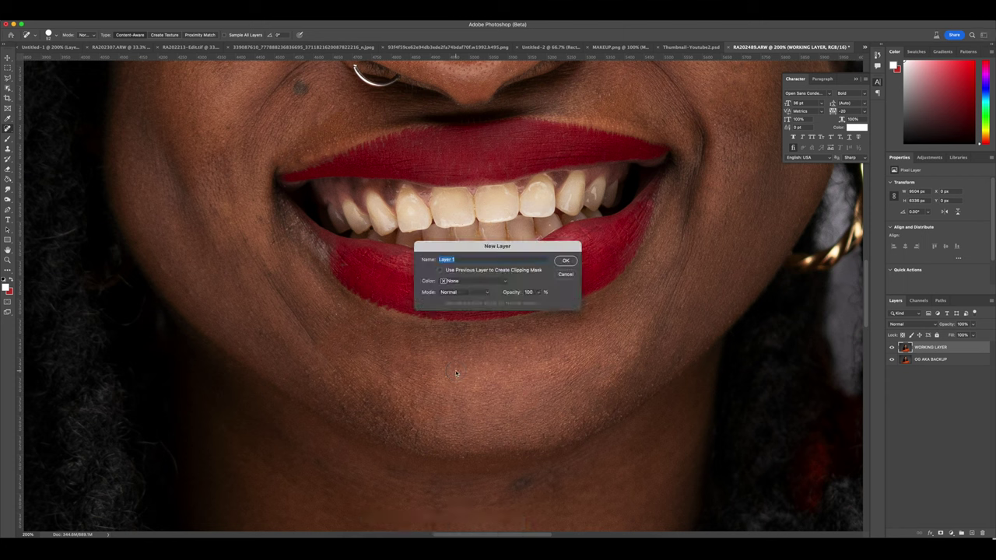
pyautogui.write('teeth whitening')
pyautogui.press('Return')
# Step: Paint white over all the teeth with a small Soft Round brush at 58% opacity on the teeth whitening layer
pyautogui.press('b')
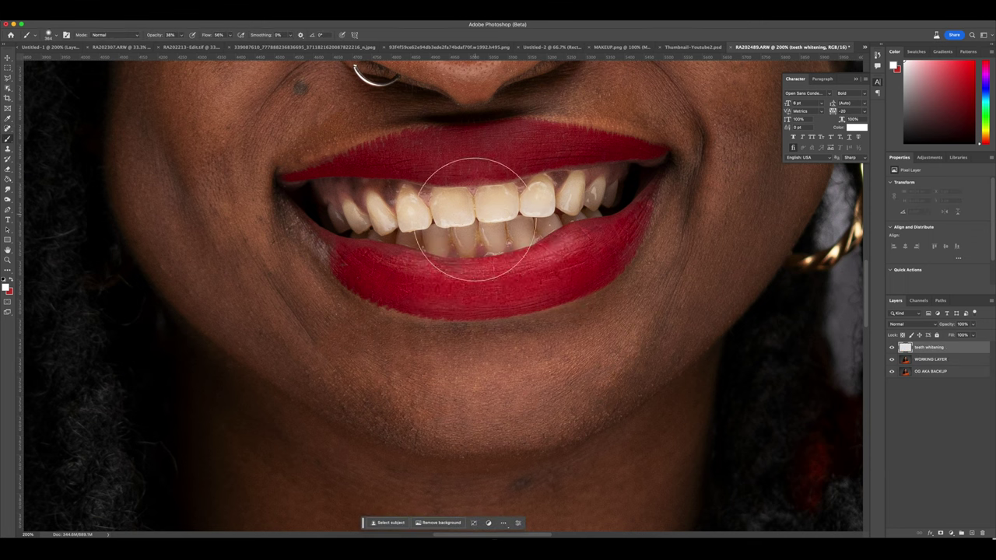
pyautogui.rightClick(510, 231)
pyautogui.click(575, 249)
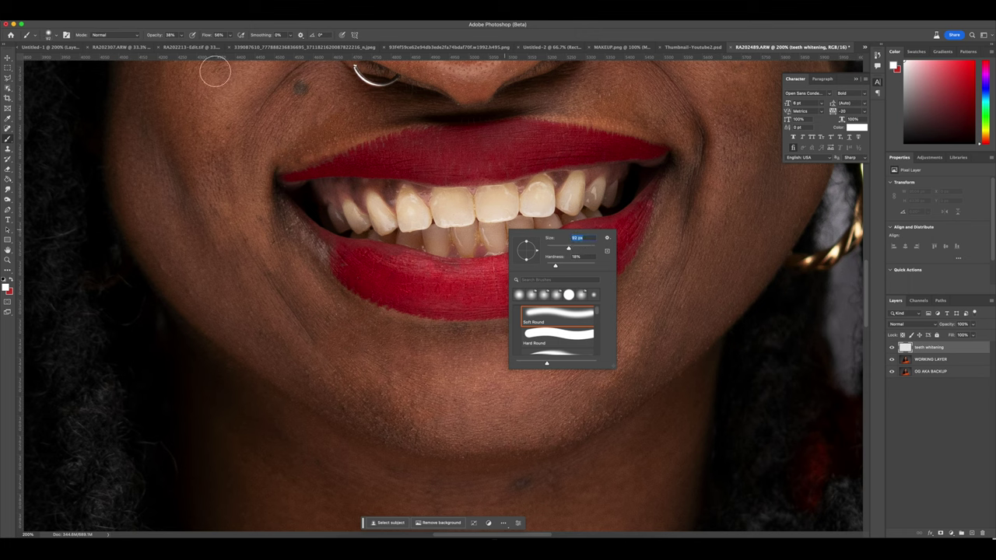
pyautogui.click(372, 204)
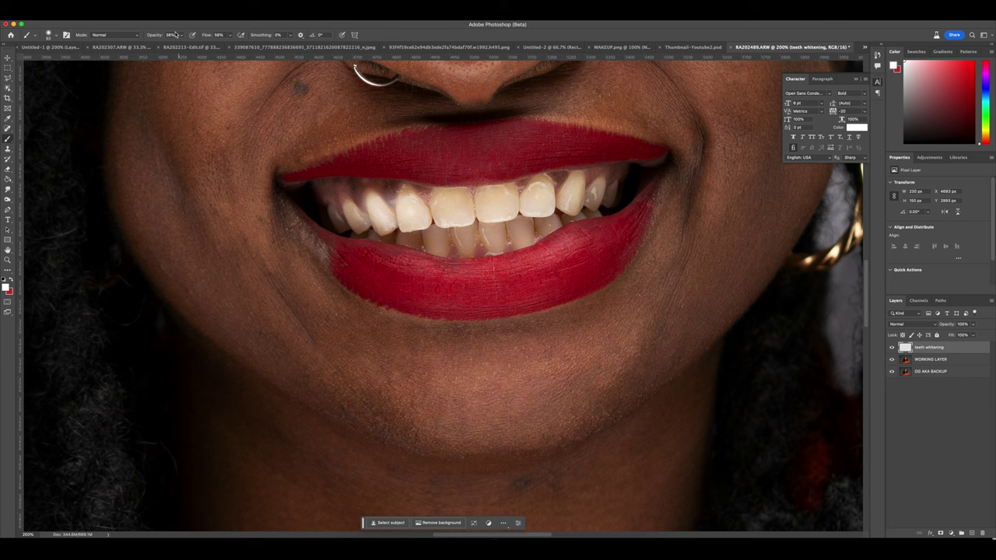
pyautogui.moveTo(343, 212)
pyautogui.mouseDown()
pyautogui.moveTo(527, 204)
pyautogui.moveTo(600, 185)
pyautogui.moveTo(400, 204)
pyautogui.moveTo(430, 231)
pyautogui.moveTo(587, 207)
pyautogui.moveTo(481, 233)
pyautogui.moveTo(369, 222)
pyautogui.mouseUp()
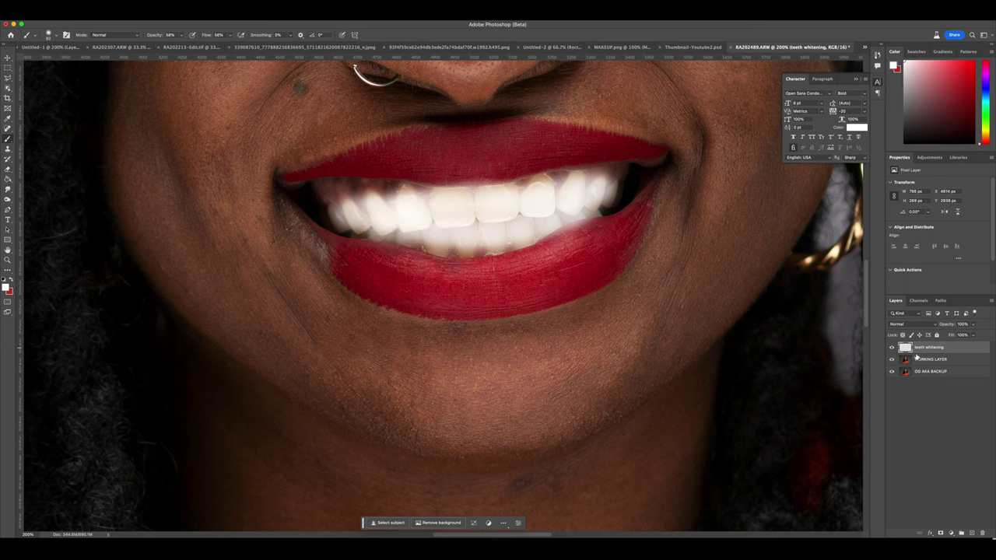
# Step: Hide the teeth whitening layer, load its painted area as a selection and add a Selective Color adjustment layer from it
pyautogui.click(893, 347)
pyautogui.doubleClick(903, 347)
pyautogui.click(824, 309)
pyautogui.keyDown('ctrl'); pyautogui.click(903, 348); pyautogui.keyUp('ctrl')
pyautogui.click(951, 533)
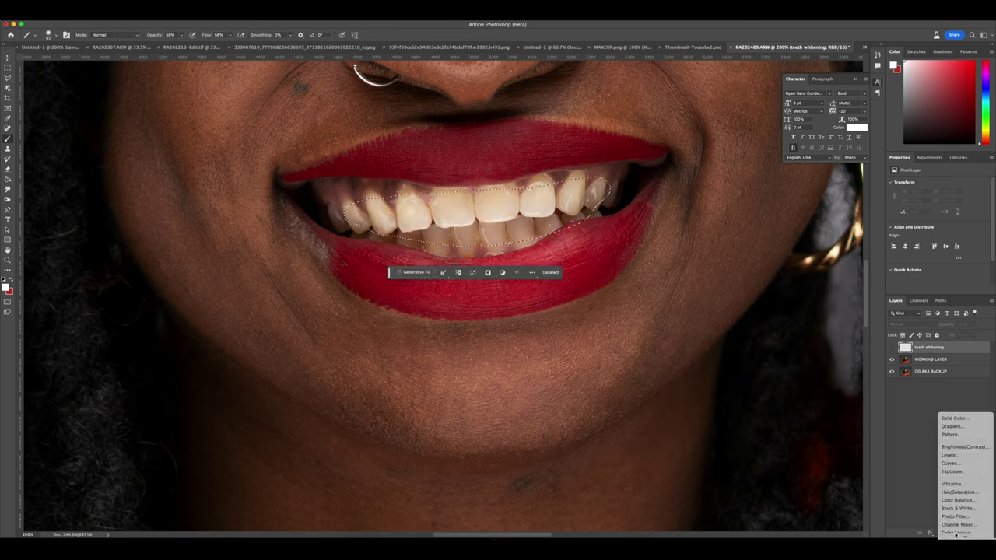
pyautogui.click(945, 533)
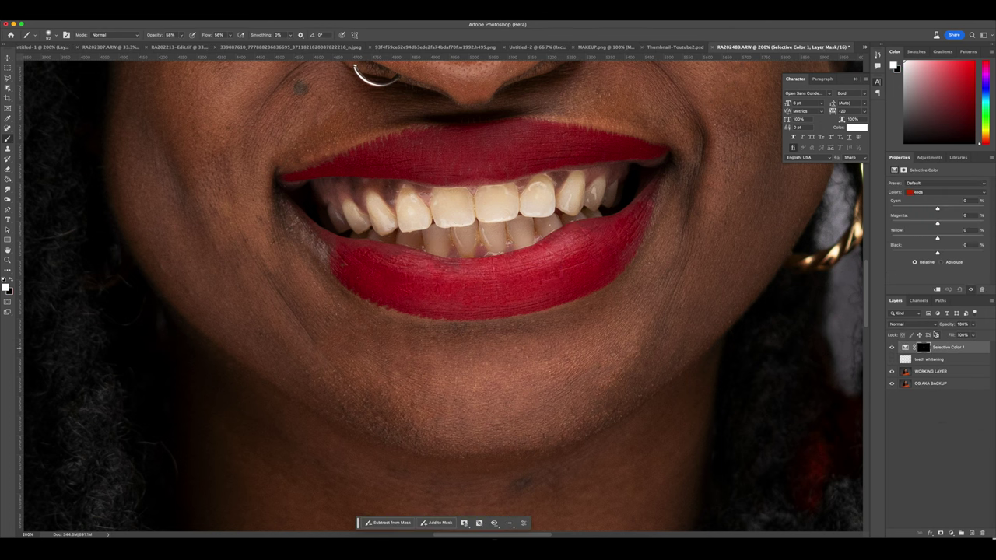
# Step: Adjust the Yellows in the Selective Color layer to Cyan +41, Magenta +17 and Yellow -75
pyautogui.click(922, 193)
pyautogui.click(921, 194)
pyautogui.click(918, 192)
pyautogui.click(923, 198)
pyautogui.moveTo(937, 209); pyautogui.dragTo(903, 238)
# Step: Compare the teeth with and without the Selective Color adjustment, from a wider view and up close
pyautogui.press('super+minus')
pyautogui.press('super+minus')
pyautogui.press('super+minus')
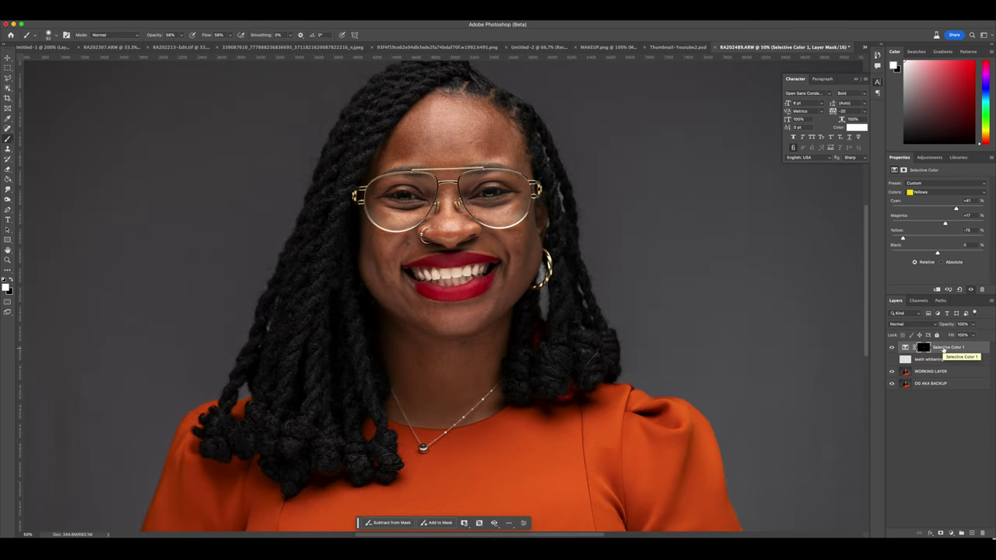
pyautogui.click(890, 347)
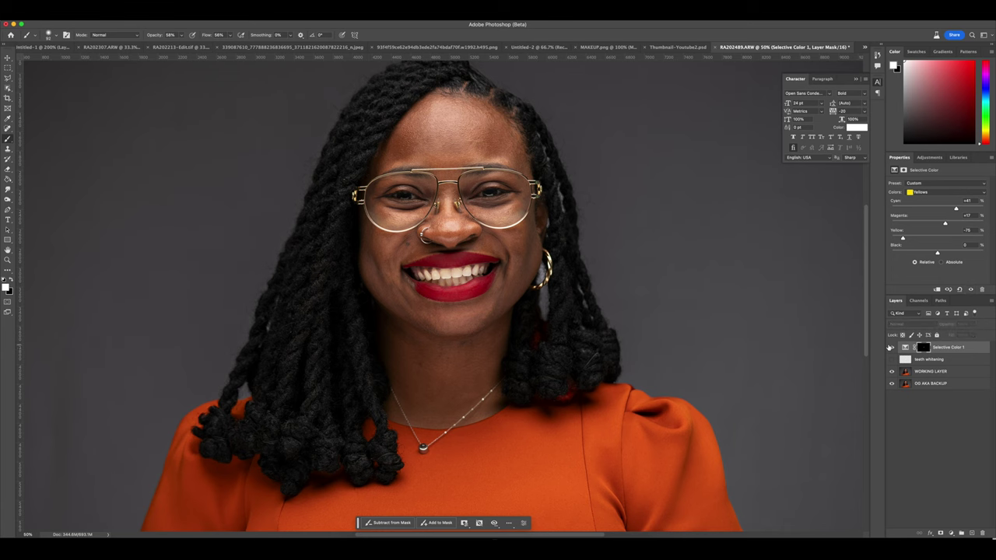
pyautogui.click(891, 347)
pyautogui.press('super+plus')
pyautogui.press('super+plus')
pyautogui.press('super+plus')
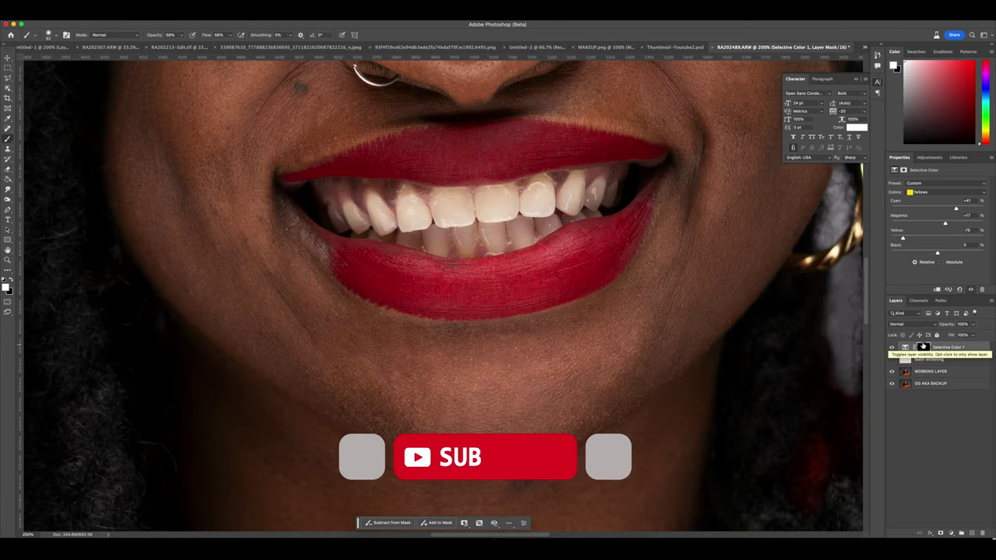
# Step: Delete the hidden teeth whitening layer
pyautogui.click(928, 373)
pyautogui.press('l')
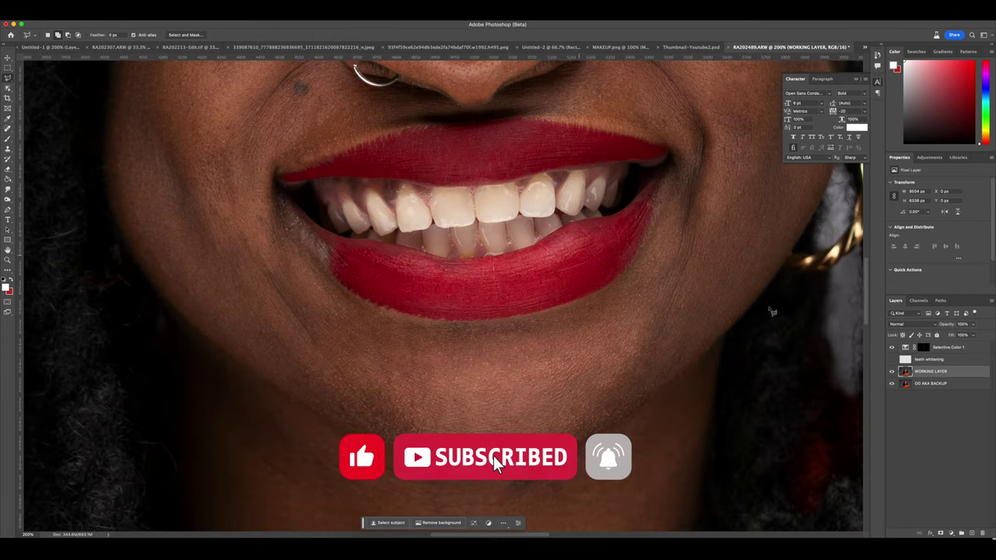
pyautogui.click(952, 362)
pyautogui.press('BackSpace')
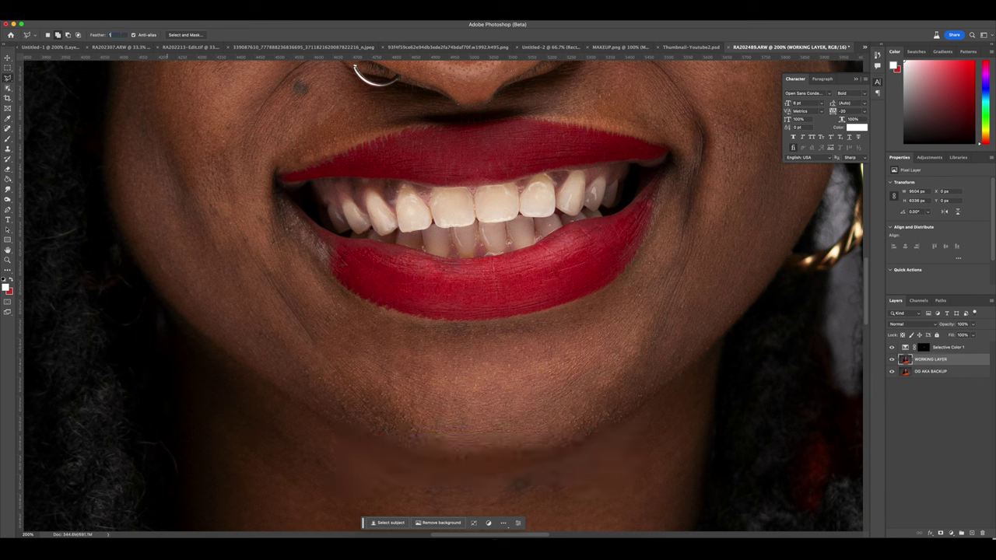
# Step: Outline the faded left corner of the lower lip with a 1 px feathered lasso and add a Hue/Saturation adjustment layer
pyautogui.moveTo(347, 241)
pyautogui.mouseDown()
pyautogui.moveTo(273, 195)
pyautogui.moveTo(307, 254)
pyautogui.moveTo(345, 286)
pyautogui.moveTo(343, 269)
pyautogui.moveTo(364, 300)
pyautogui.moveTo(338, 235)
pyautogui.mouseUp()
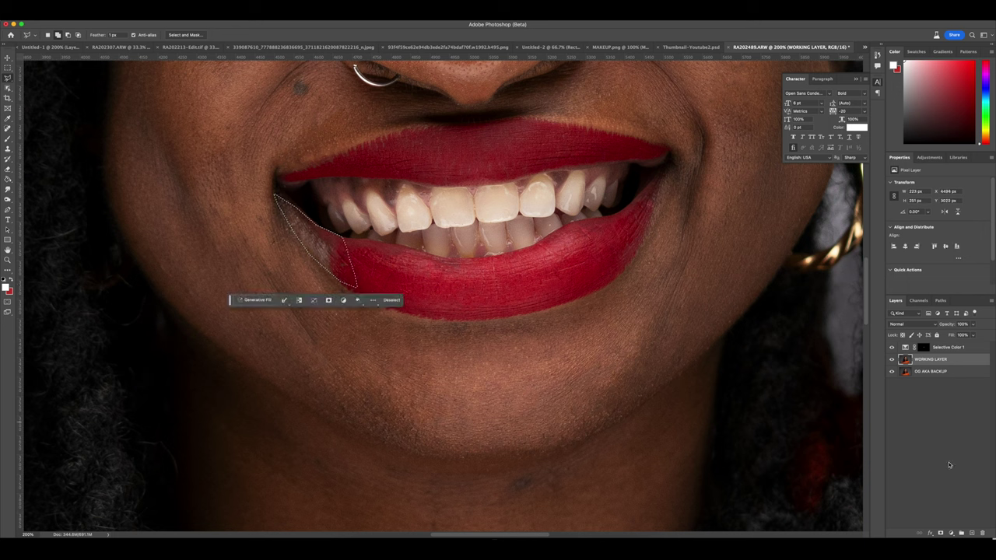
pyautogui.click(951, 534)
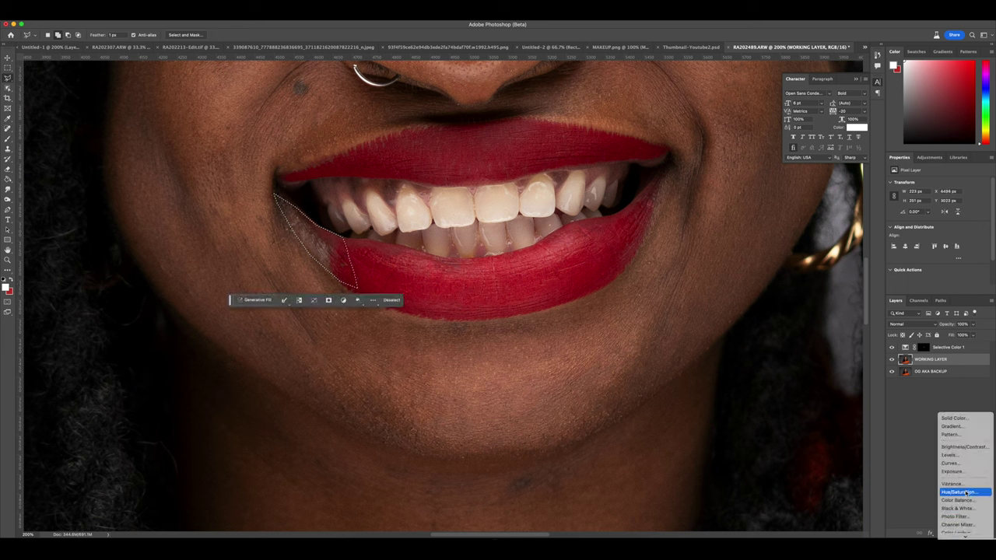
pyautogui.click(965, 493)
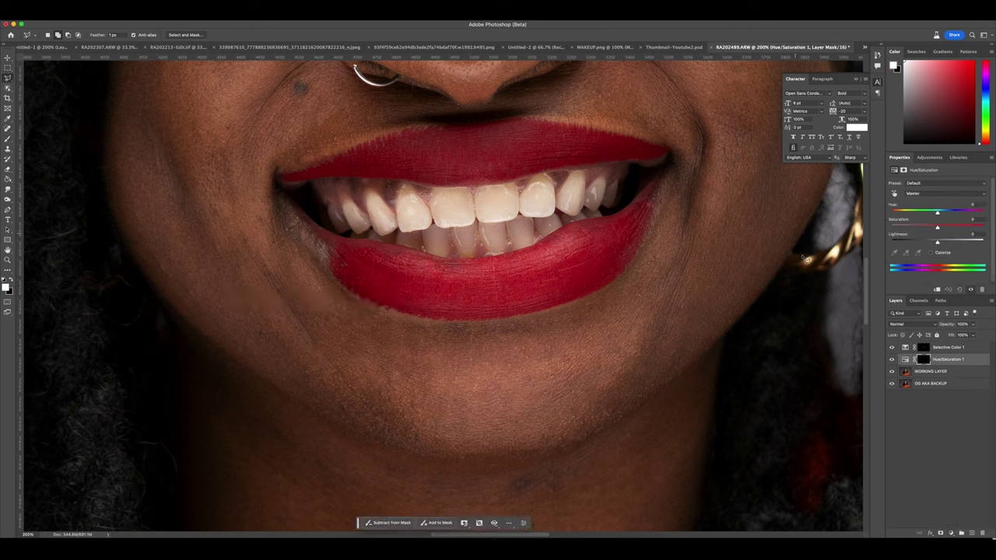
# Step: Colorize the lip corner red with strong saturation and Lightness +3 to match the lipstick, comparing it with the original
pyautogui.click(930, 253)
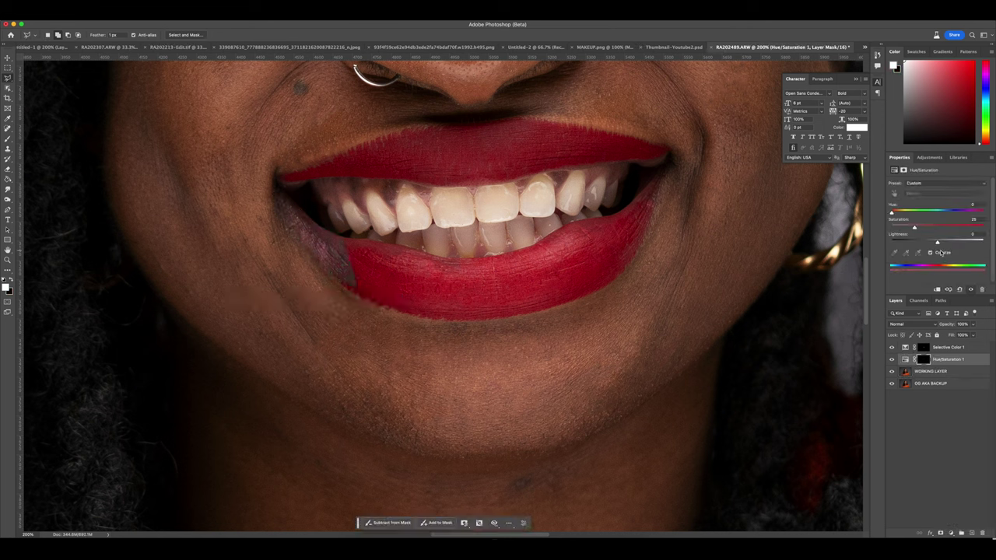
pyautogui.click(957, 226)
pyautogui.moveTo(958, 227); pyautogui.dragTo(939, 243)
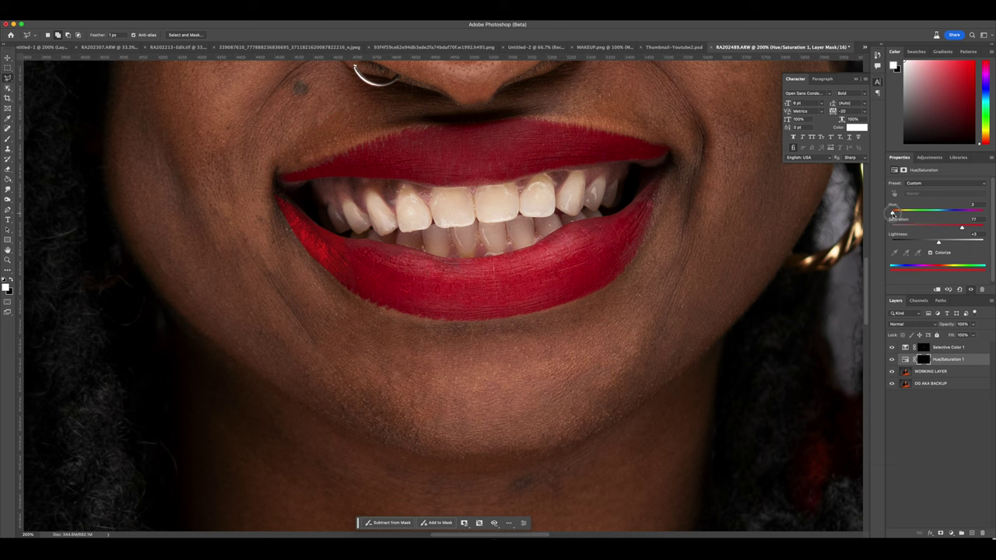
pyautogui.moveTo(962, 227); pyautogui.dragTo(955, 228)
pyautogui.click(892, 360)
pyautogui.click(893, 360)
# Step: Darken the bright red lip corner on the WORKING LAYER using a 54 px Burn tool on Highlights at 45% exposure
pyautogui.click(933, 372)
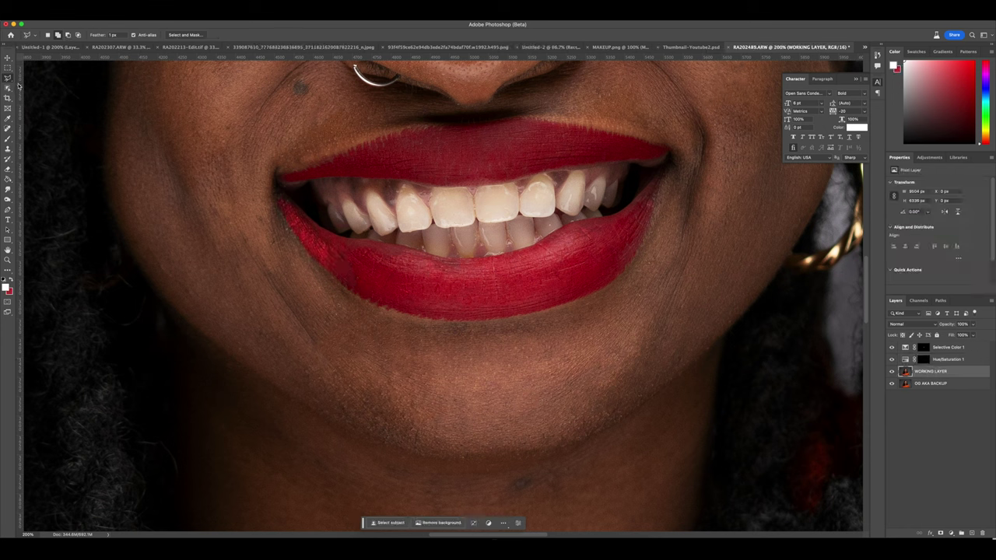
pyautogui.click(8, 199)
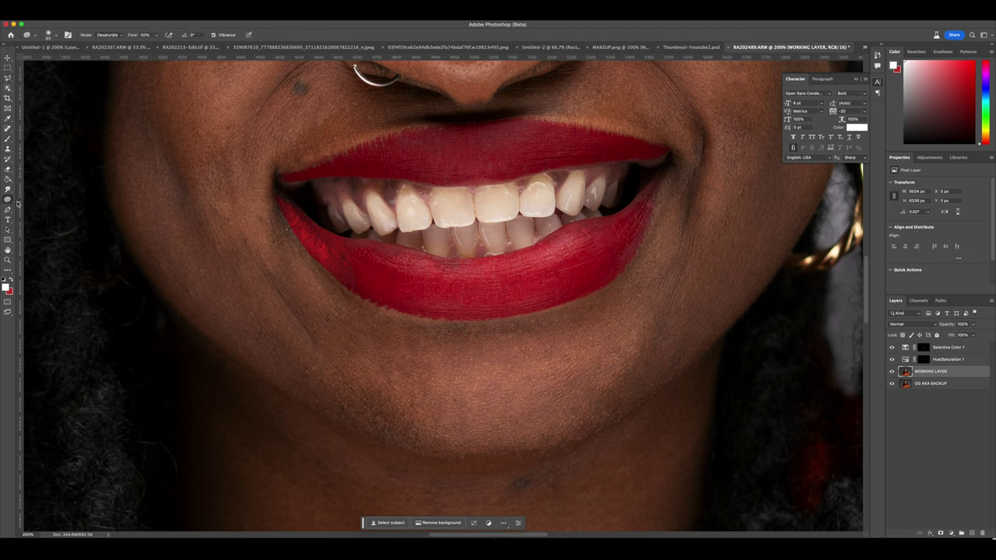
pyautogui.rightClick(489, 330)
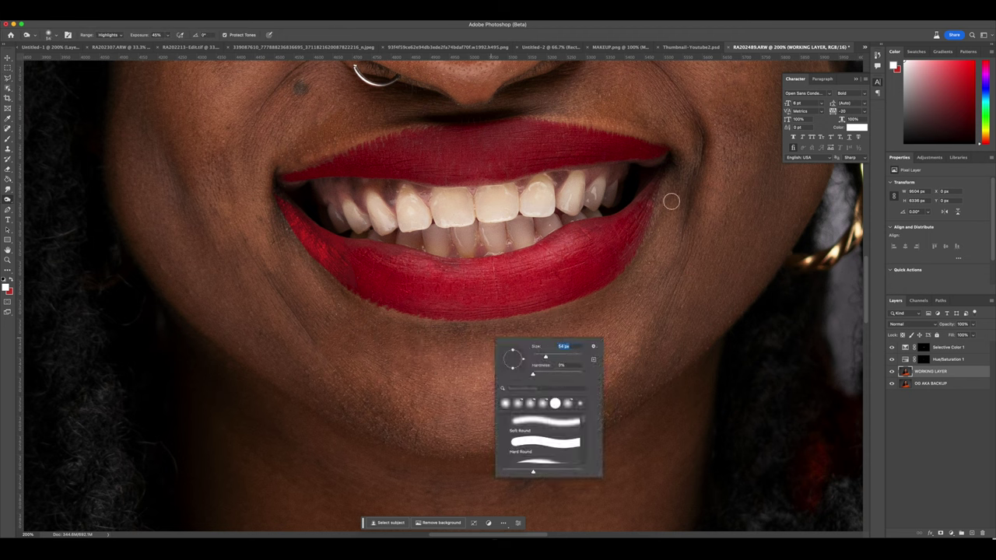
pyautogui.click(949, 374)
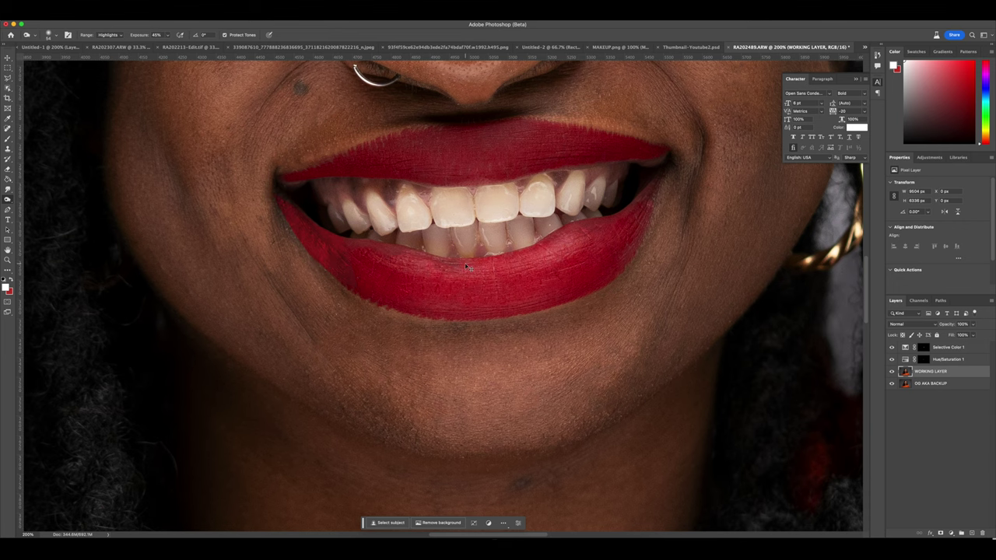
# Step: Check how the corrected lips and teeth look in the whole portrait and up close
pyautogui.press('super+minus')
pyautogui.press('super+minus')
pyautogui.press('super+minus')
pyautogui.press('super+minus')
pyautogui.press('super+minus')
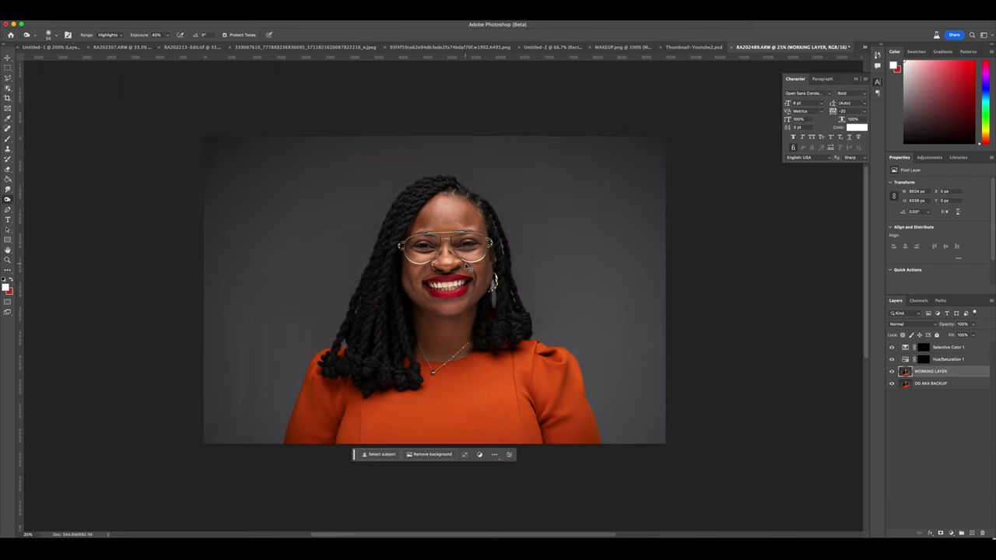
pyautogui.press('super+plus')
pyautogui.press('super+plus')
pyautogui.press('super+plus')
pyautogui.press('super+plus')
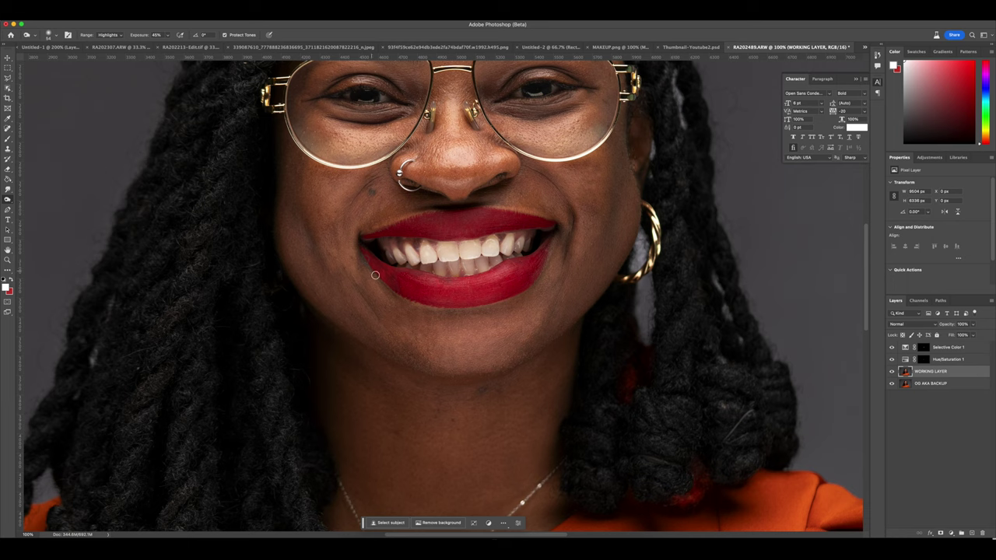
# Step: Lighten the shadows around the lower lip with the Dodge tool at 18% exposure
pyautogui.click(32, 205)
pyautogui.press('super+plus')
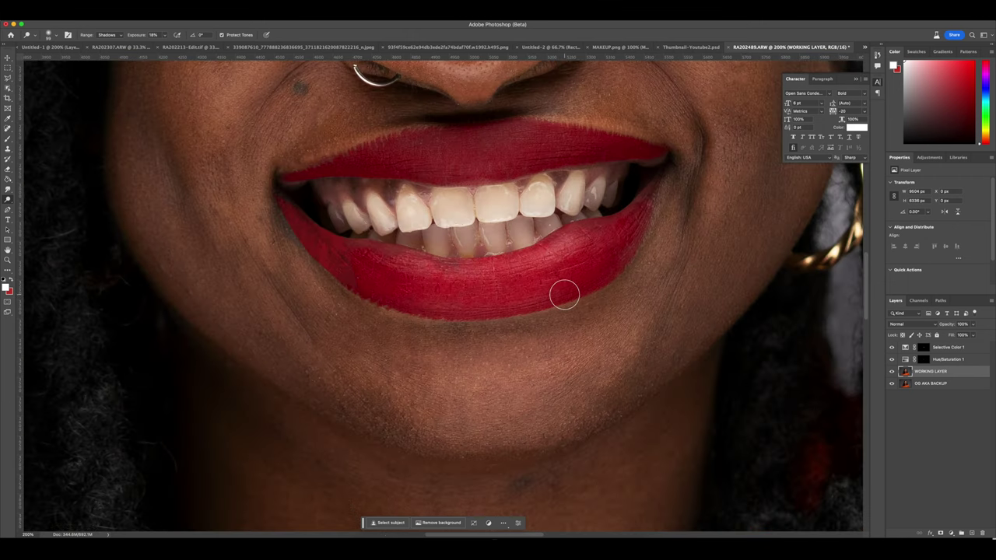
pyautogui.moveTo(656, 253); pyautogui.dragTo(561, 356)
pyautogui.press('super+minus')
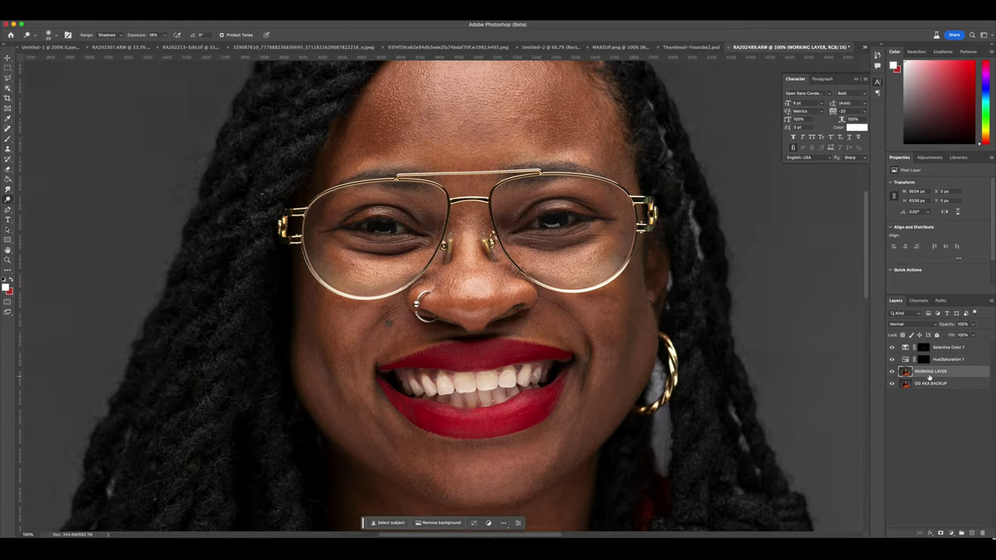
# Step: Heal the uneven skin under the eyes on the WORKING LAYER using a small Healing Brush with a sampled source
pyautogui.click(7, 129)
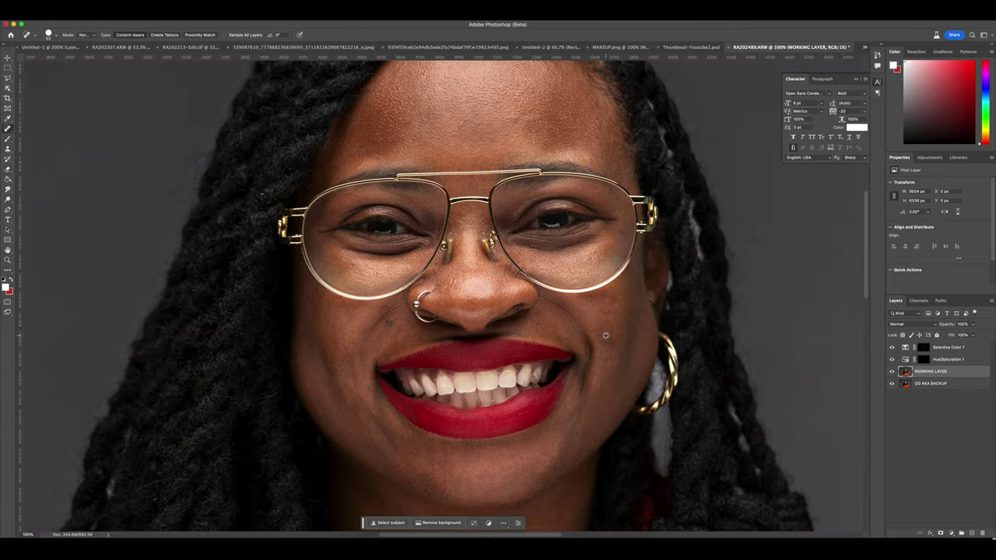
pyautogui.rightClick(546, 321)
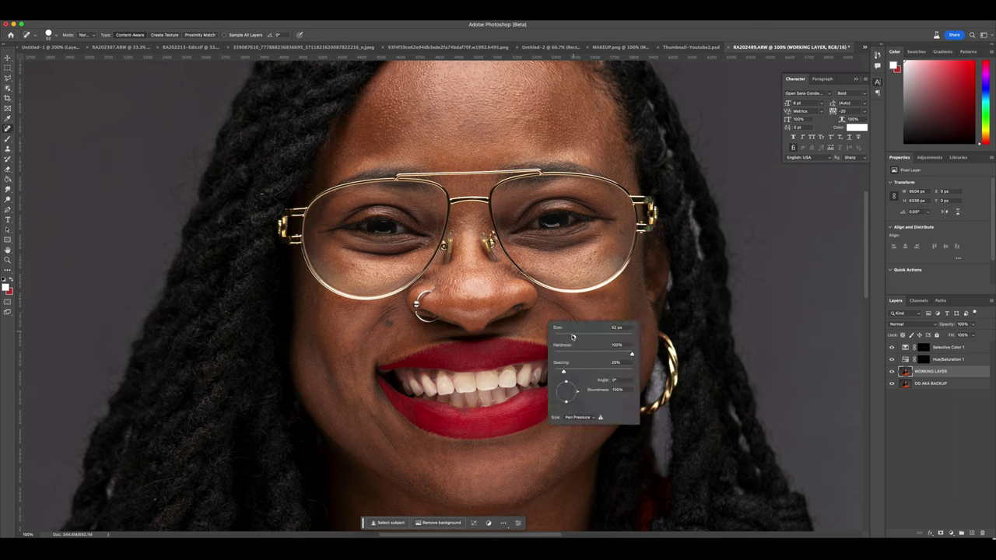
pyautogui.press('Return')
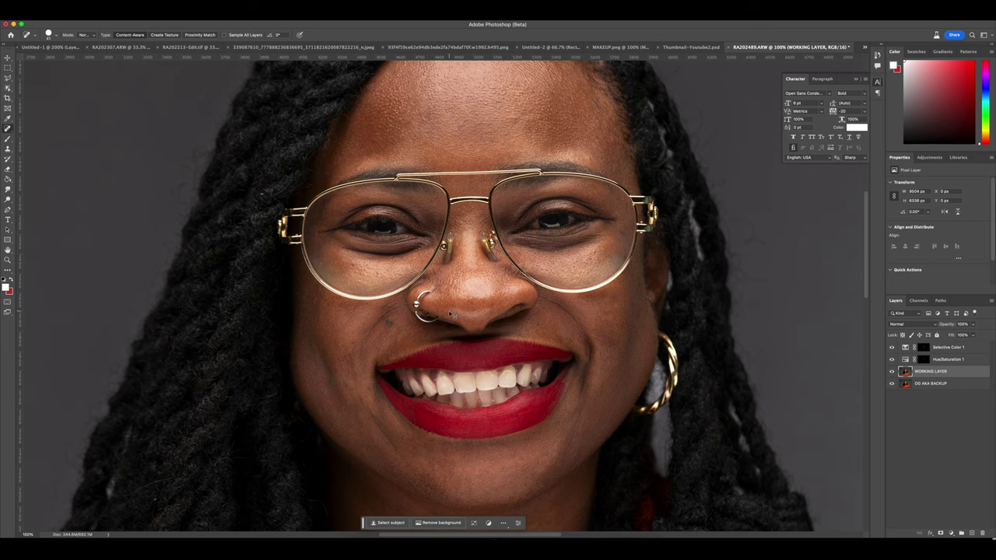
pyautogui.press('super+equal')
pyautogui.rightClick(391, 309)
pyautogui.rightClick(8, 131)
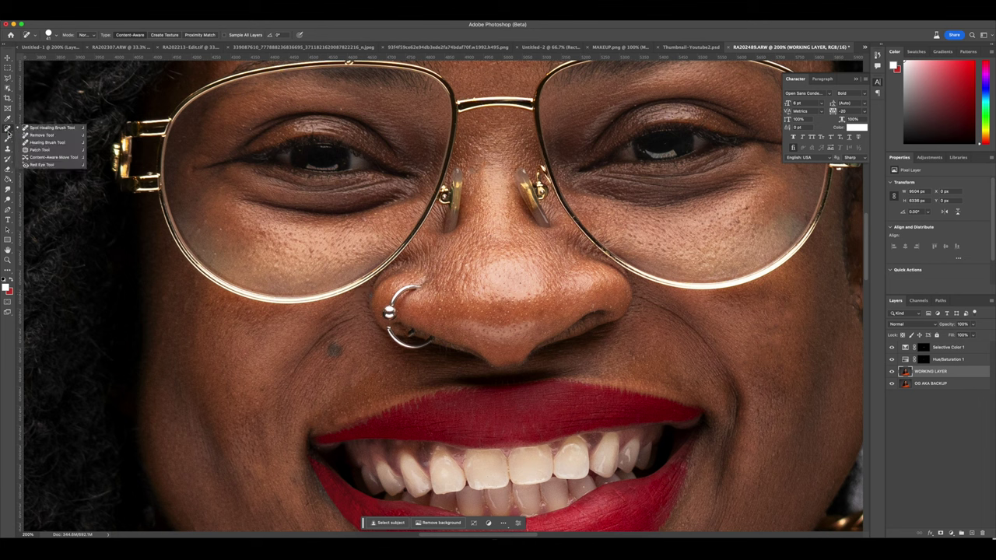
pyautogui.click(47, 142)
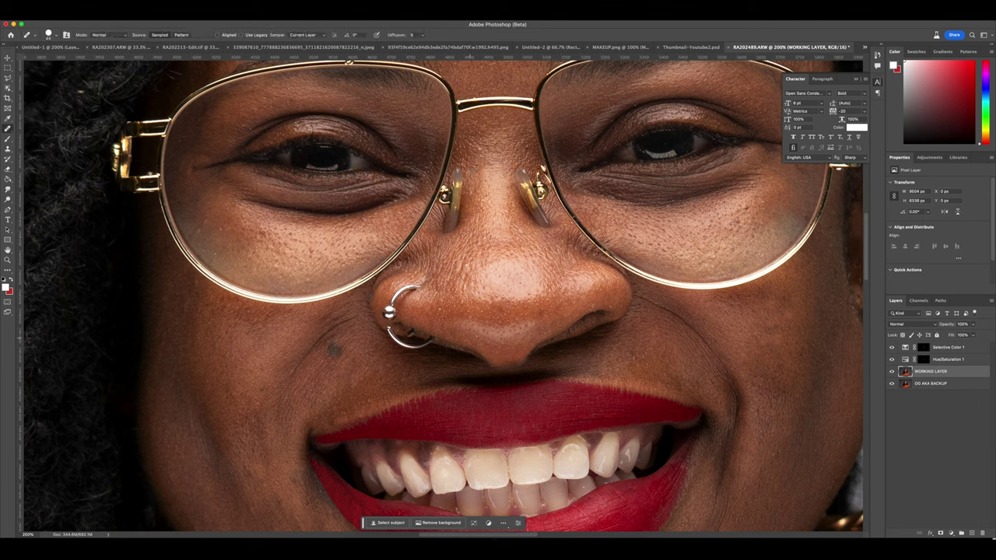
pyautogui.rightClick(435, 338)
pyautogui.press('Return')
pyautogui.scroll(5, 619, 330)
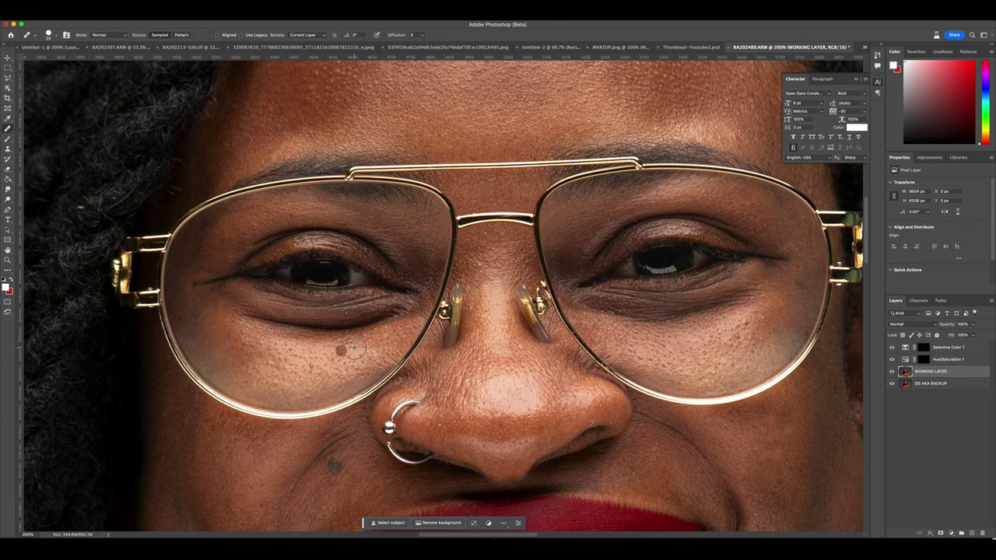
pyautogui.moveTo(676, 339); pyautogui.dragTo(655, 342)
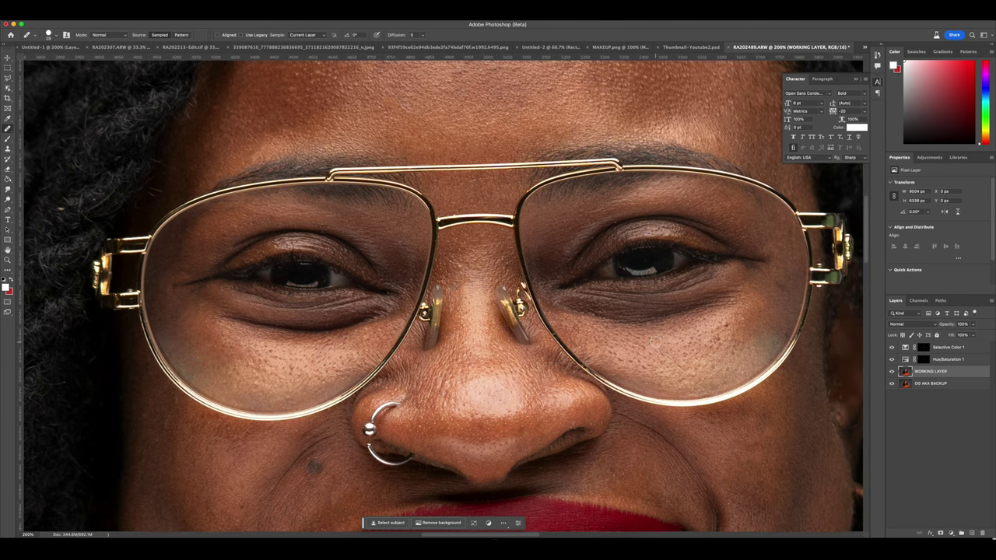
# Step: Create a new layer named "eyes brighten" above the WORKING LAYER and set its blend mode to Overlay
pyautogui.press('super+shift+n')
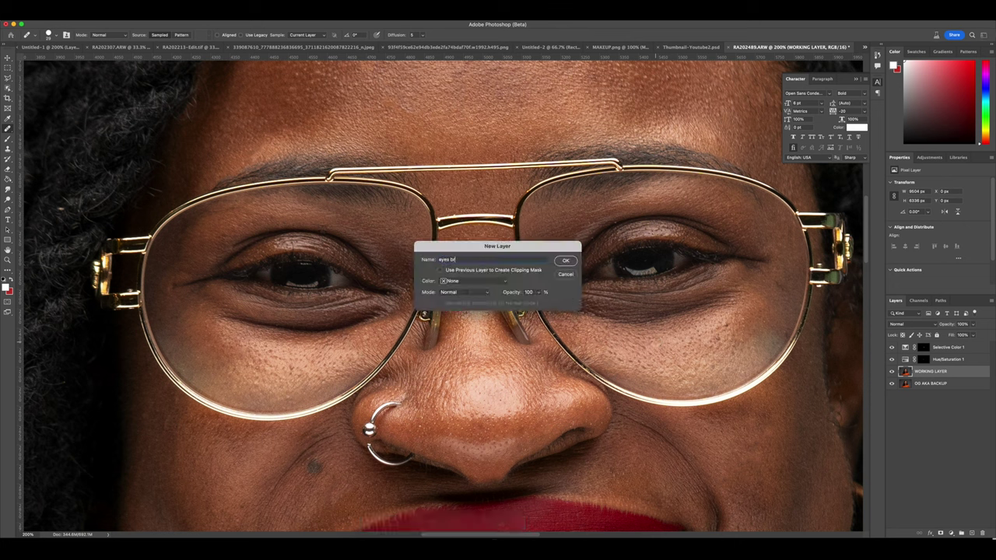
pyautogui.press('Return')
pyautogui.click(912, 324)
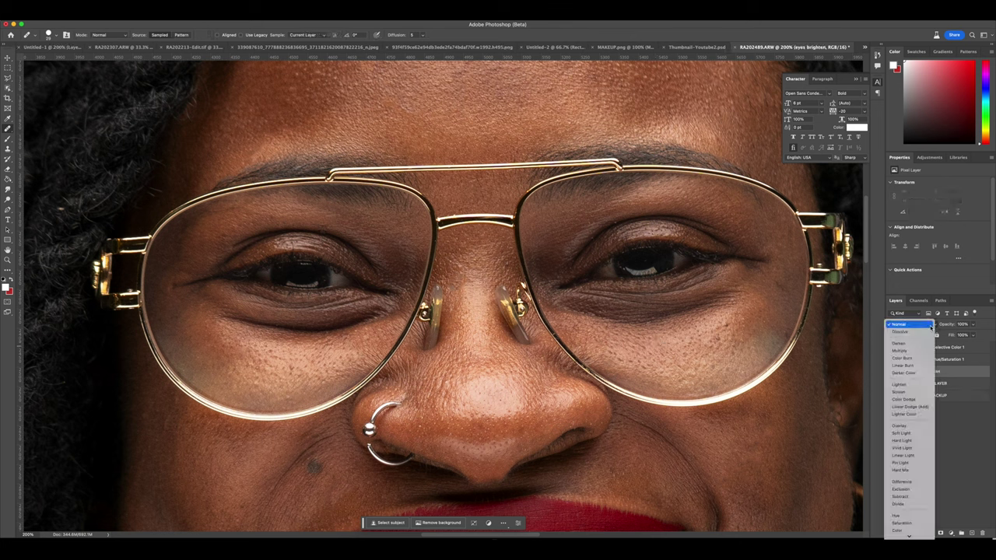
pyautogui.click(910, 426)
pyautogui.press('Return')
# Step: Brighten both eyes on the eyes brighten layer by painting white with a small soft brush at 17% opacity
pyautogui.press('b')
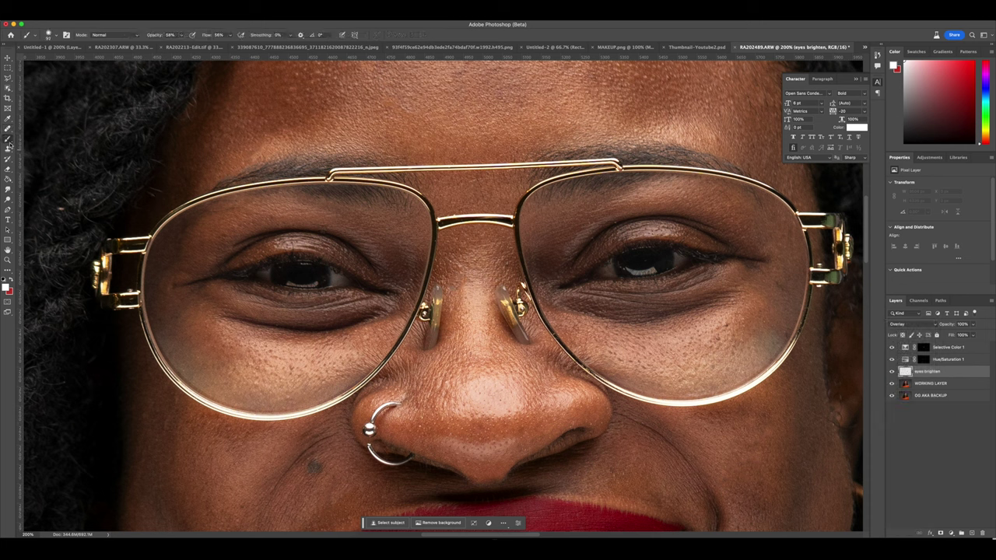
pyautogui.rightClick(276, 187)
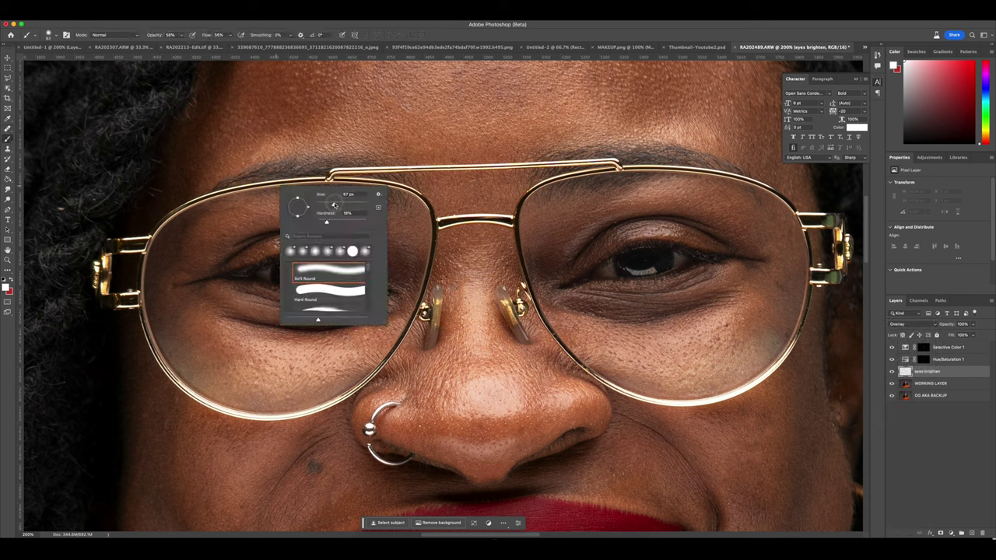
pyautogui.click(181, 35)
pyautogui.moveTo(182, 44); pyautogui.dragTo(165, 44)
pyautogui.click(266, 273)
pyautogui.moveTo(322, 277)
pyautogui.mouseDown()
pyautogui.moveTo(342, 278)
pyautogui.moveTo(256, 272)
pyautogui.mouseUp()
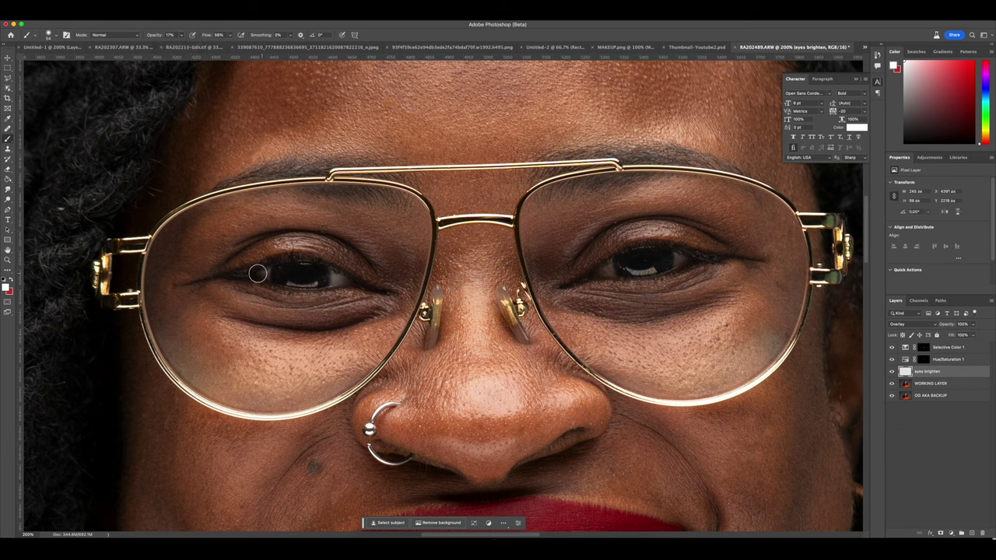
pyautogui.moveTo(601, 274); pyautogui.dragTo(686, 264)
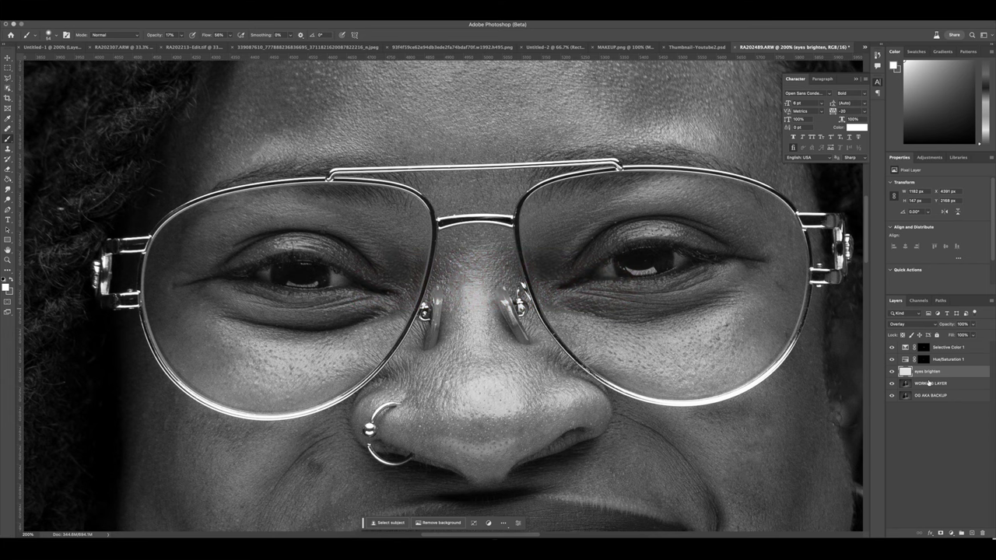
# Step: Heal the dark marks on the neck below the chin on the WORKING LAYER with an enlarged Healing Brush
pyautogui.click(929, 384)
pyautogui.click(8, 128)
pyautogui.scroll(-3, 641, 409)
pyautogui.scroll(-1, 641, 409)
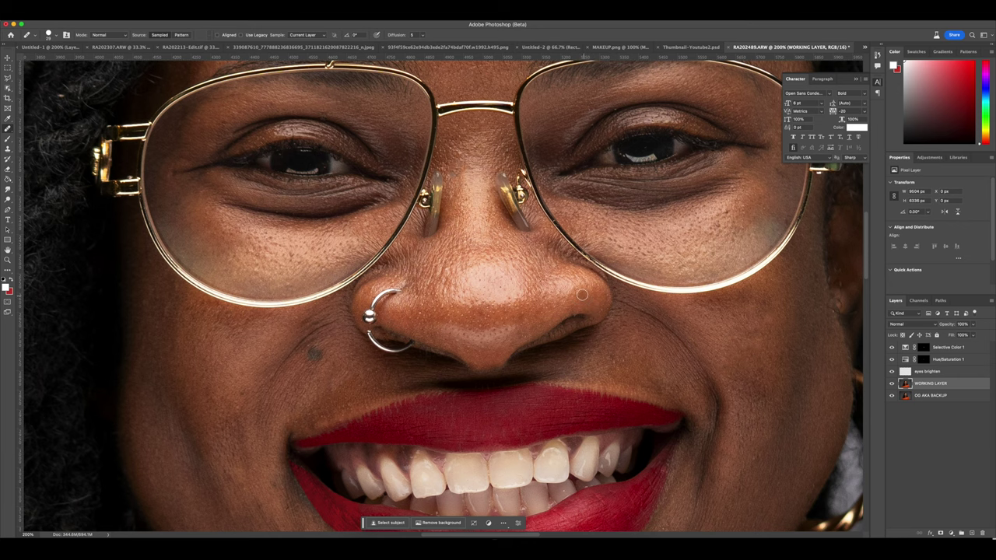
pyautogui.scroll(-5, 628, 365)
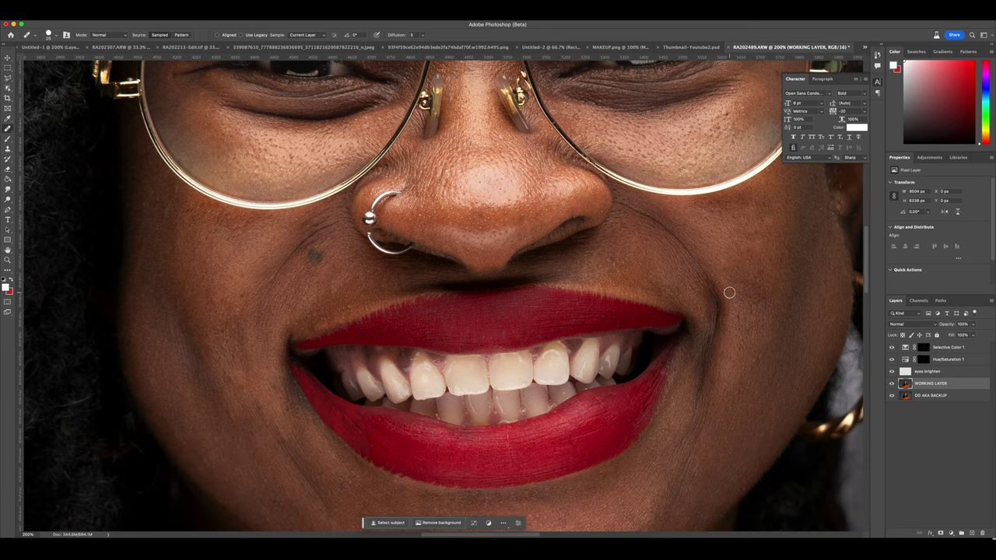
pyautogui.scroll(-5, 537, 343)
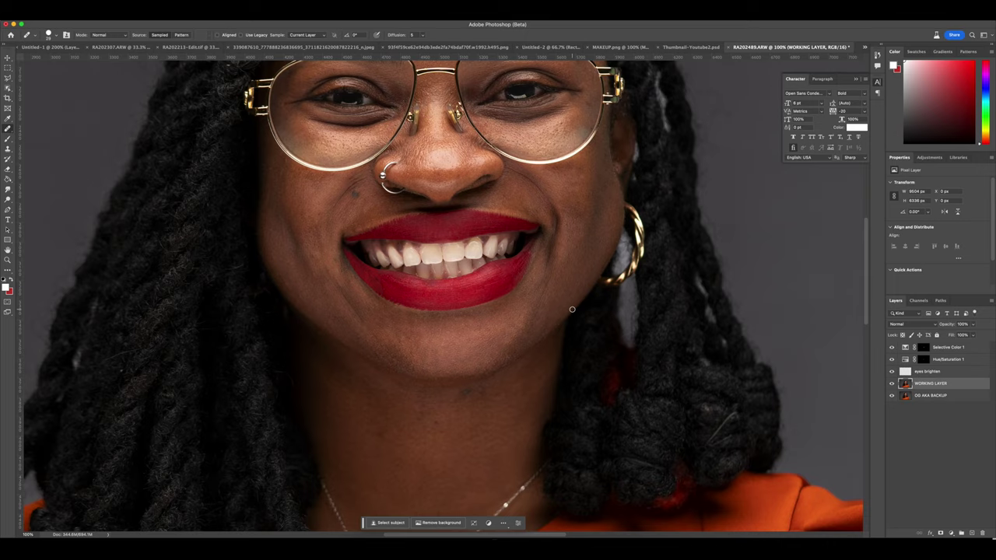
pyautogui.scroll(-5, 568, 307)
pyautogui.rightClick(484, 329)
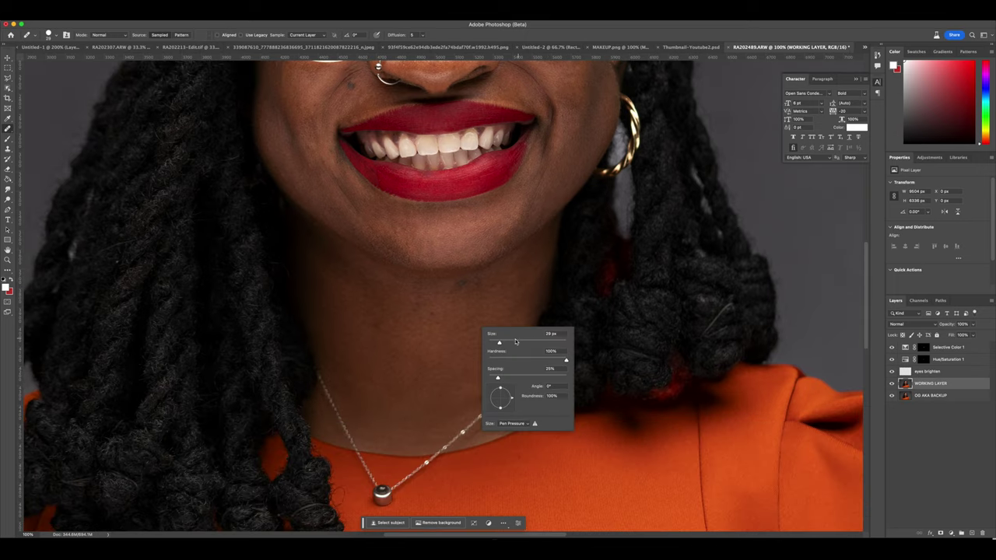
pyautogui.keyDown('alt'); pyautogui.click(465, 294); pyautogui.keyUp('alt')
pyautogui.moveTo(465, 274)
pyautogui.mouseDown()
pyautogui.moveTo(458, 288)
pyautogui.moveTo(472, 285)
pyautogui.mouseUp()
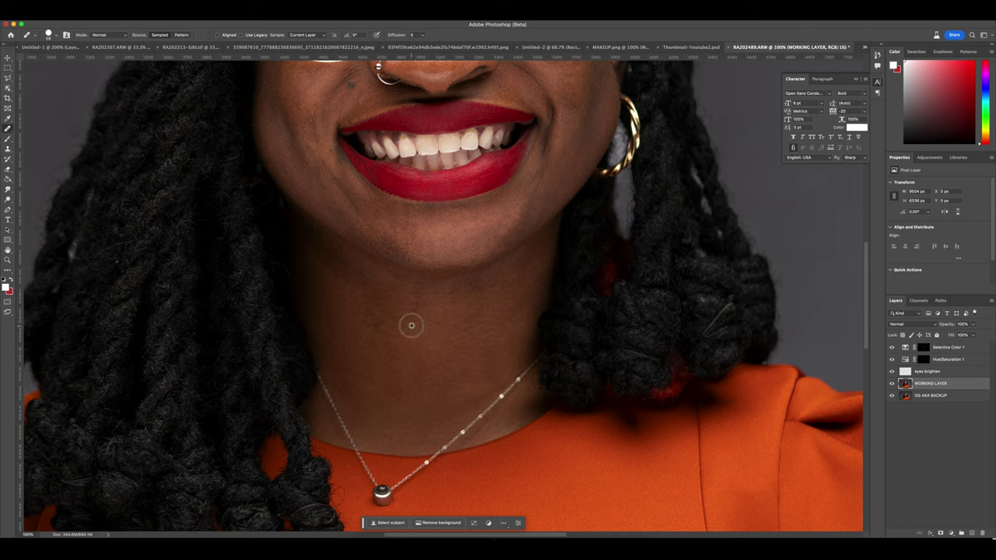
pyautogui.moveTo(415, 309)
pyautogui.mouseDown()
pyautogui.moveTo(430, 303)
pyautogui.moveTo(414, 282)
pyautogui.moveTo(391, 288)
pyautogui.mouseUp()
# Step: Remove the light stray fibre from the braid ends above the shoulder on the earring side with the Healing Brush
pyautogui.scroll(-5, 506, 333)
pyautogui.press('super+minus')
pyautogui.press('super+plus')
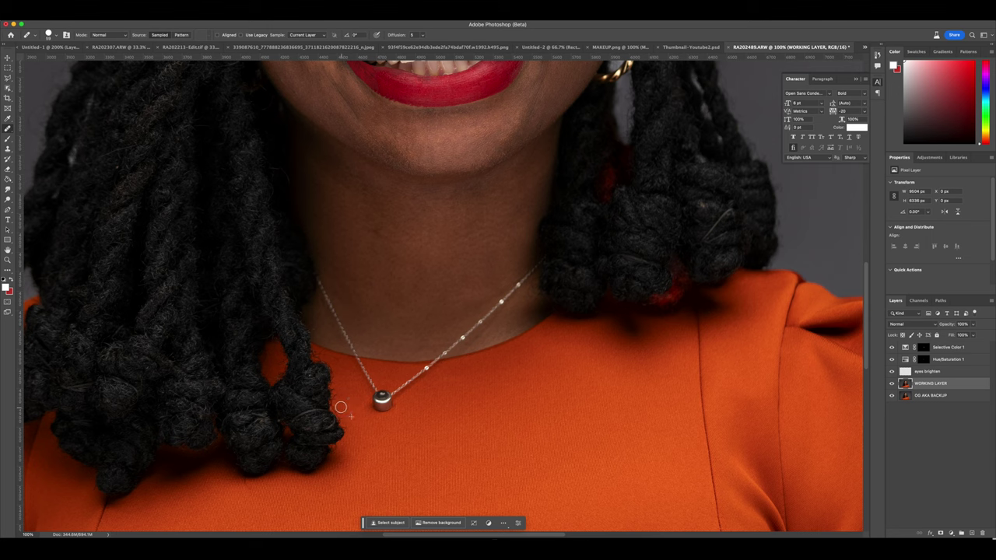
pyautogui.scroll(3, 572, 456)
pyautogui.moveTo(730, 269)
pyautogui.mouseDown()
pyautogui.moveTo(707, 300)
pyautogui.moveTo(729, 294)
pyautogui.moveTo(714, 299)
pyautogui.mouseUp()
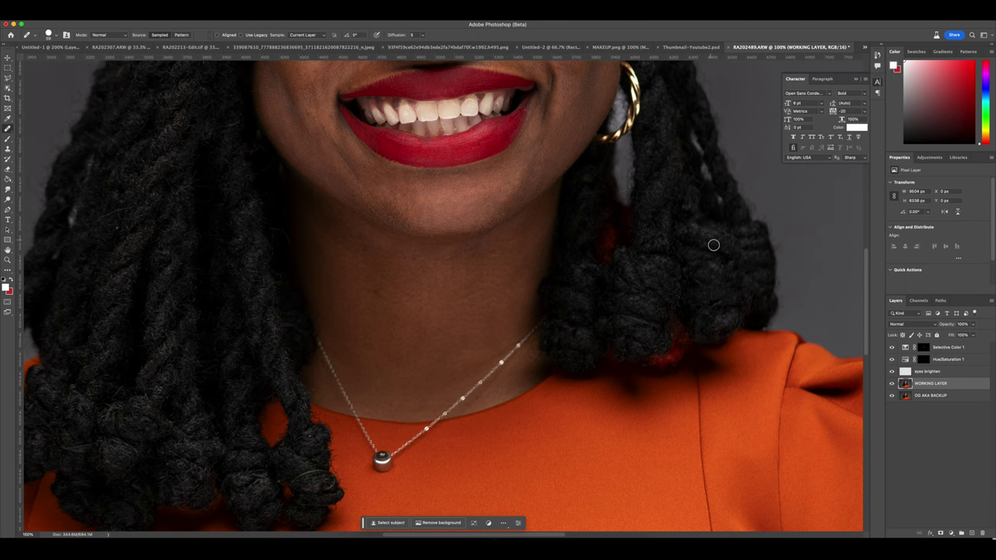
# Step: Cover the bright gaps in the outer braid beside the hoop earring using sampled dark hair
pyautogui.scroll(4, 713, 245)
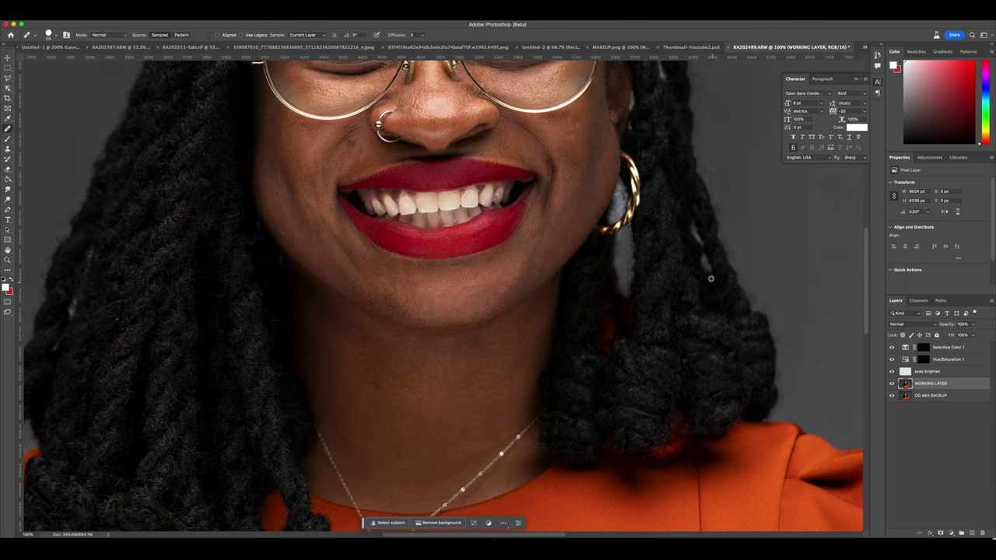
pyautogui.keyDown('alt'); pyautogui.click(704, 251); pyautogui.keyUp('alt')
pyautogui.moveTo(698, 238)
pyautogui.mouseDown()
pyautogui.moveTo(694, 204)
pyautogui.moveTo(695, 235)
pyautogui.mouseUp()
pyautogui.keyDown('alt'); pyautogui.click(693, 204); pyautogui.keyUp('alt')
# Step: Heal the bright patches in the outer braids on the side opposite the earring, sampling nearby hair
pyautogui.scroll(2, 669, 271)
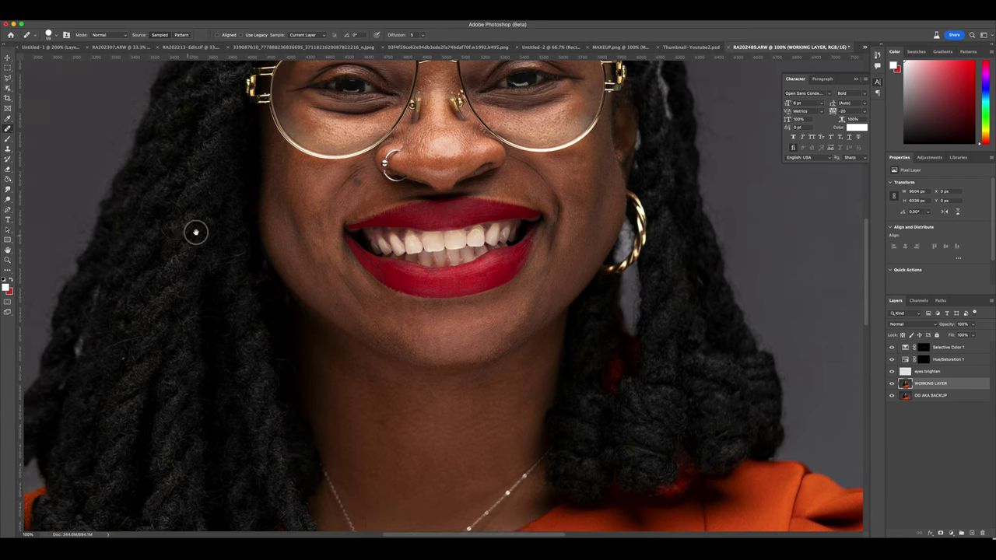
pyautogui.hscroll(-5, 178, 238)
pyautogui.moveTo(319, 311); pyautogui.dragTo(292, 315)
pyautogui.click(403, 251)
pyautogui.click(432, 220)
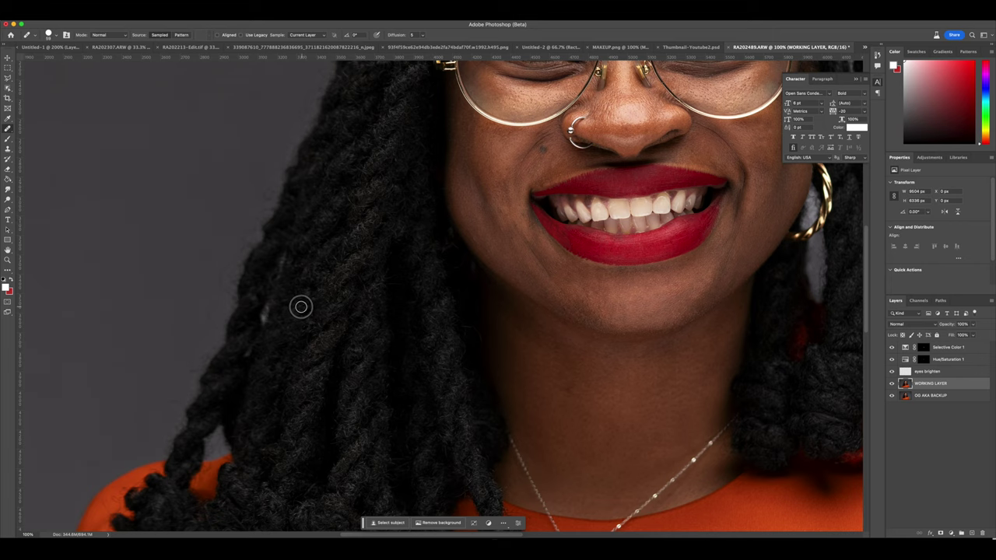
pyautogui.keyDown('alt'); pyautogui.click(283, 264); pyautogui.keyUp('alt')
pyautogui.moveTo(273, 305)
pyautogui.mouseDown()
pyautogui.moveTo(260, 325)
pyautogui.moveTo(266, 317)
pyautogui.mouseUp()
# Step: Examine the braids, hairline, forehead and face for remaining flaws
pyautogui.scroll(5, 369, 353)
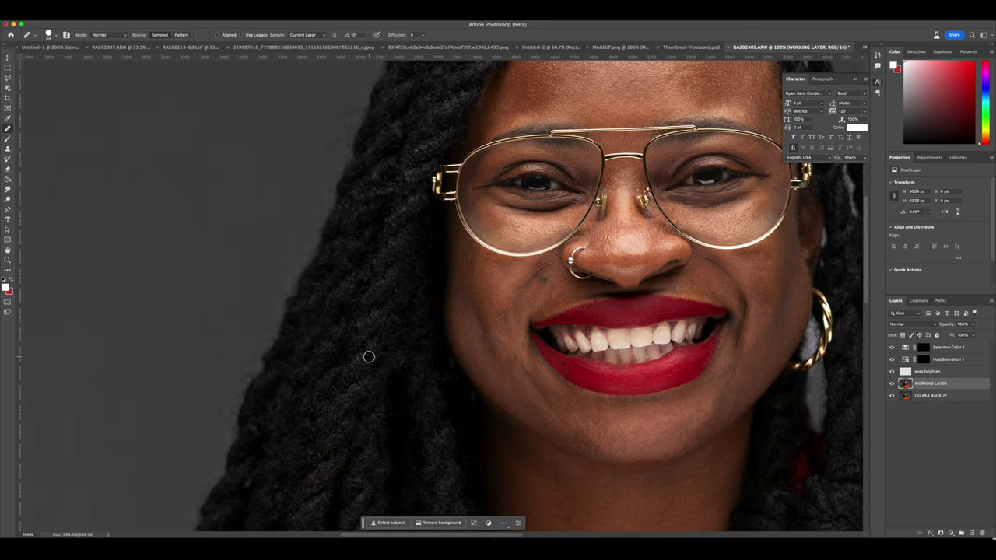
pyautogui.scroll(3, 315, 305)
pyautogui.hscroll(3, 315, 306)
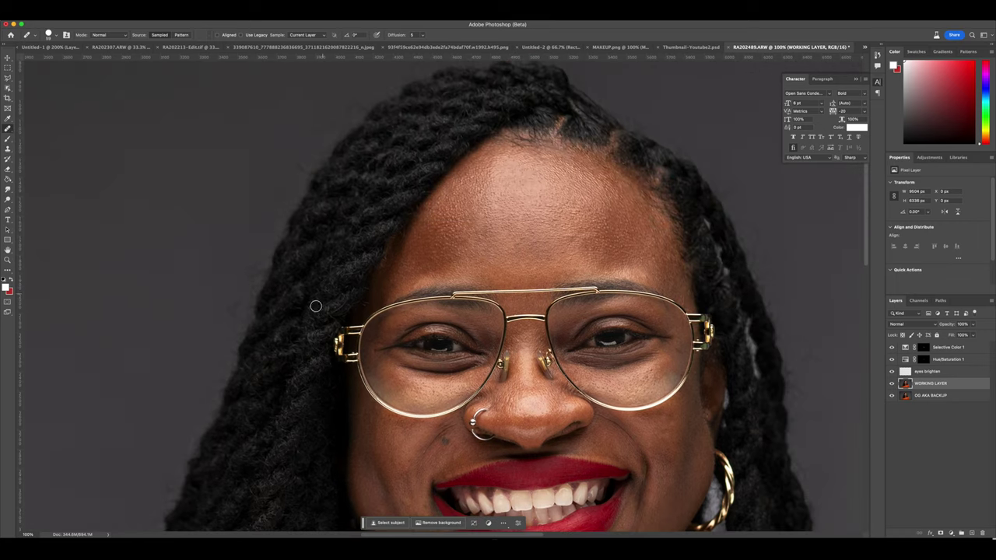
pyautogui.scroll(3, 369, 231)
pyautogui.hscroll(2, 369, 231)
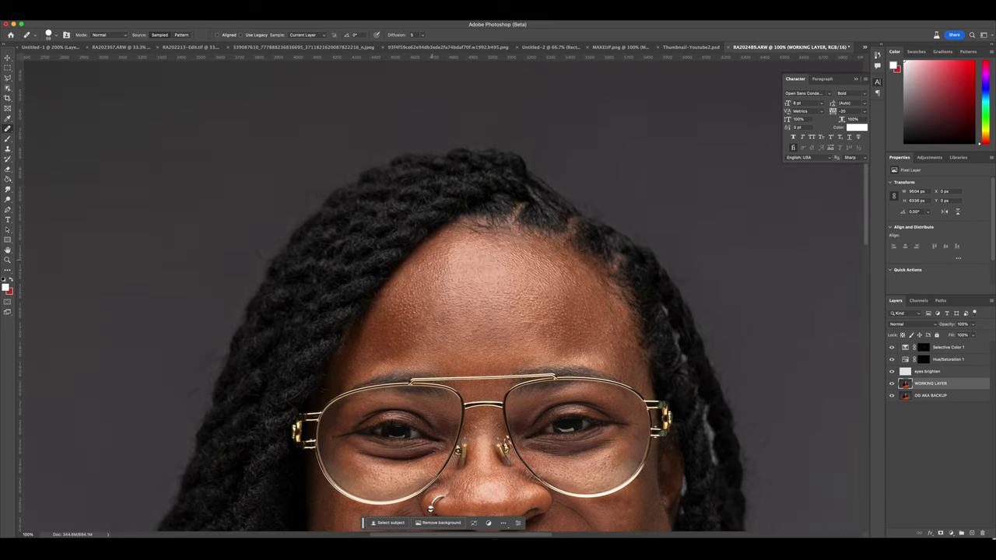
pyautogui.scroll(-6, 576, 252)
pyautogui.hscroll(3, 577, 252)
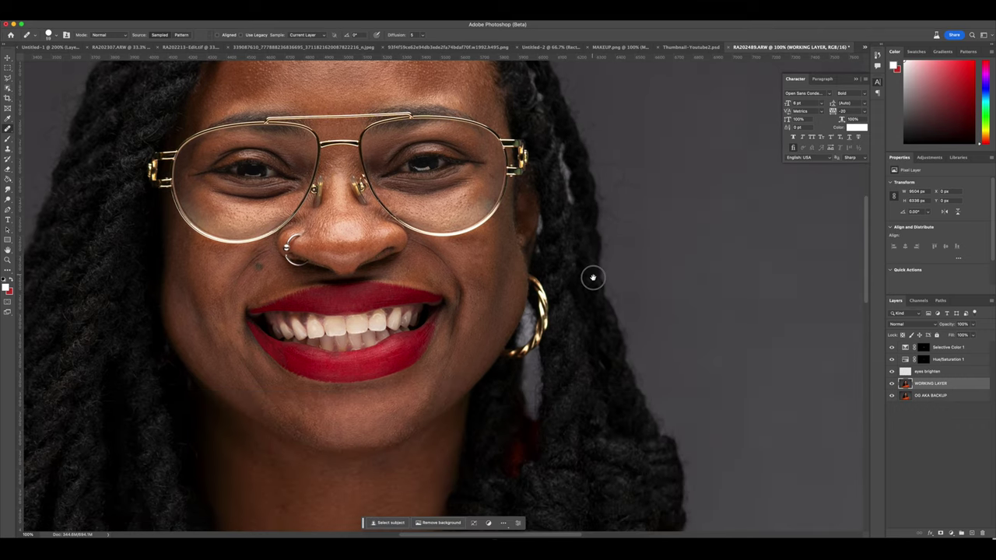
pyautogui.scroll(2, 591, 274)
pyautogui.hscroll(-2, 591, 273)
pyautogui.scroll(1, 695, 359)
pyautogui.hscroll(-1, 695, 359)
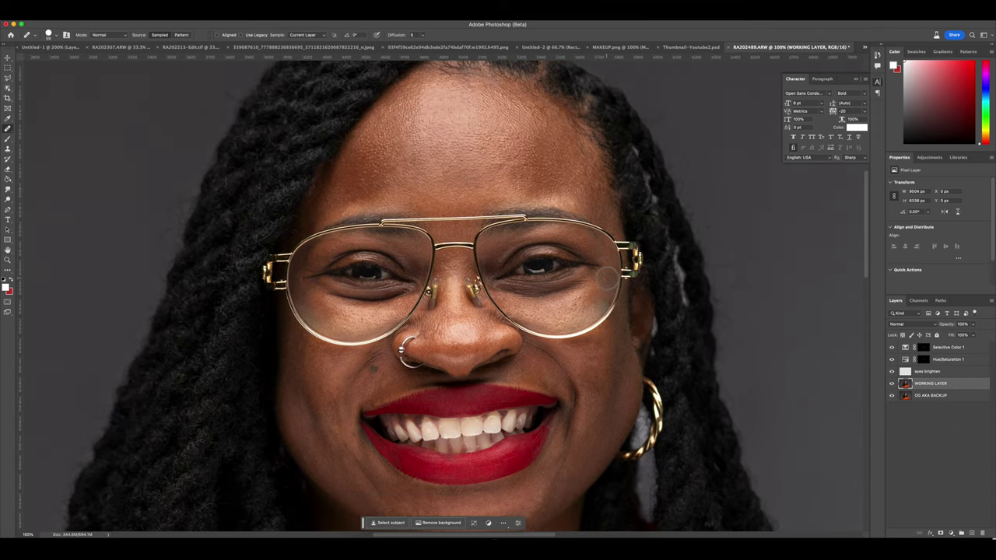
# Step: Heal the skin under the eye on the earring side, inside the glasses lens, sampling adjacent skin
pyautogui.keyDown('alt'); pyautogui.click(592, 293); pyautogui.keyUp('alt')
pyautogui.click(578, 296)
pyautogui.scroll(2, 615, 288)
pyautogui.scroll(-2, 627, 272)
pyautogui.scroll(-7, 601, 190)
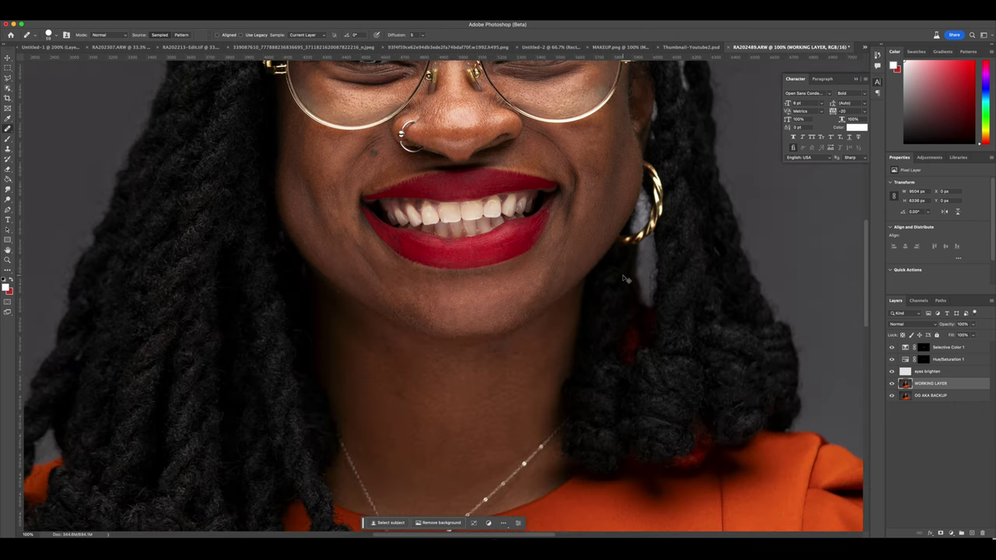
# Step: Set the Healing Brush to 112 px and even out the neck below the chin with the whole portrait in view
pyautogui.press('super+minus')
pyautogui.press('super+minus')
pyautogui.press('super+minus')
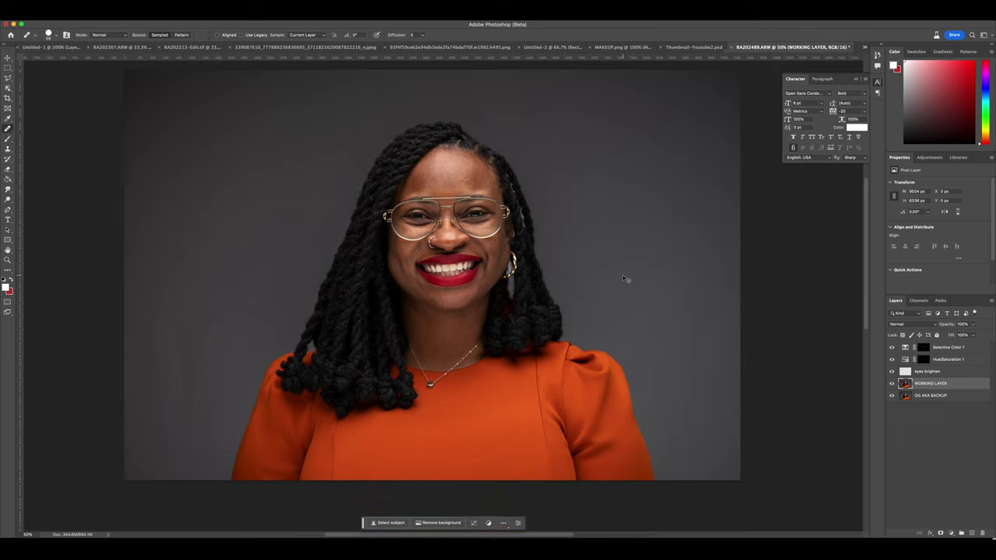
pyautogui.rightClick(446, 339)
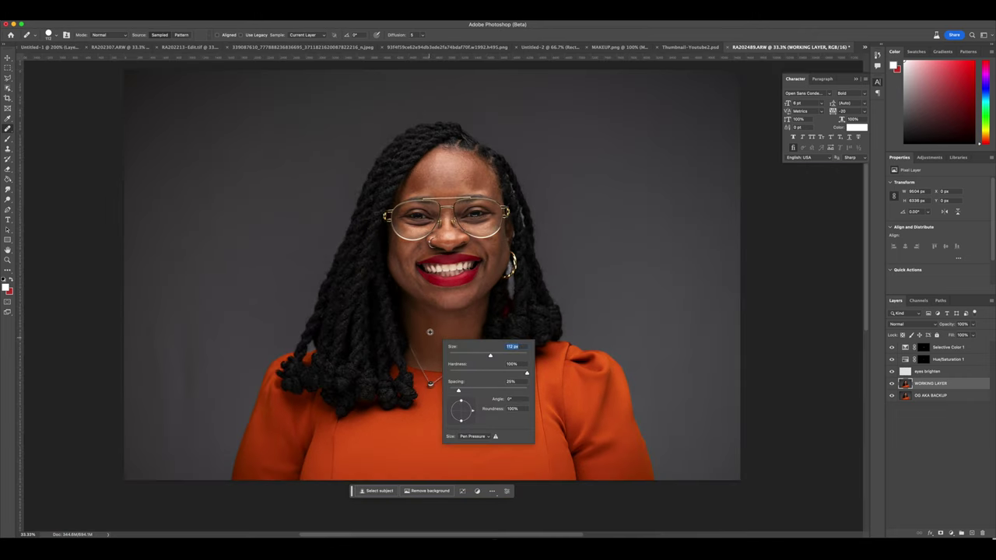
pyautogui.press('Return')
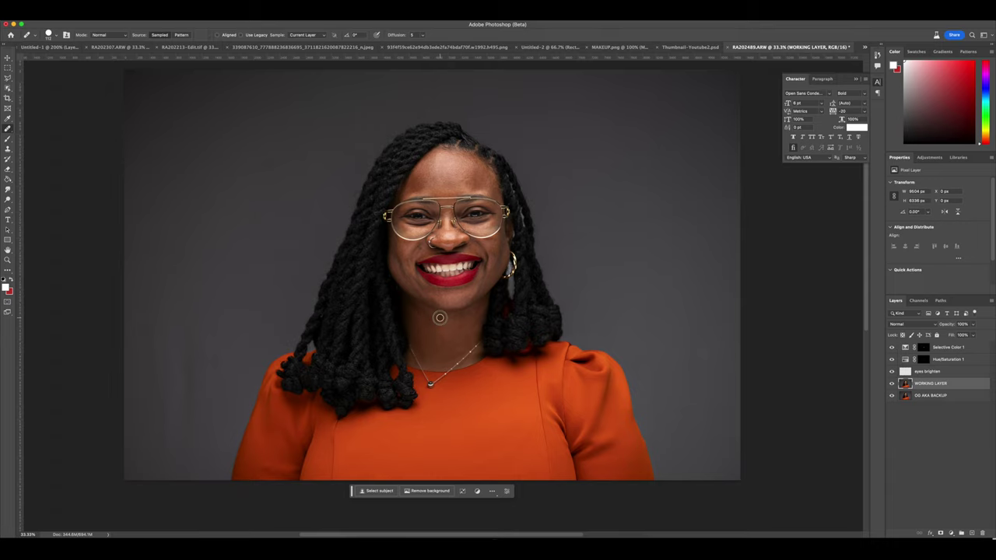
pyautogui.scroll(3, 533, 338)
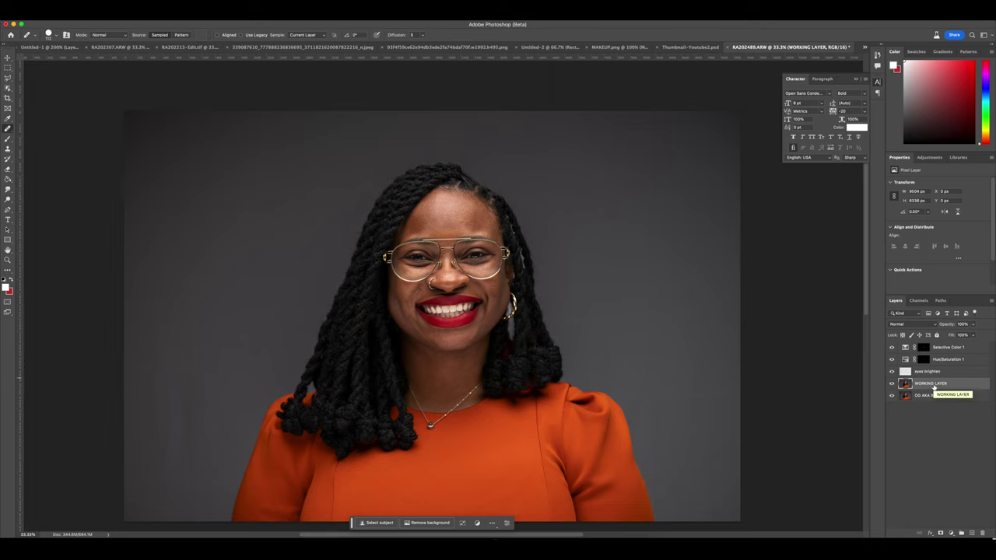
pyautogui.press('super+shift+n')
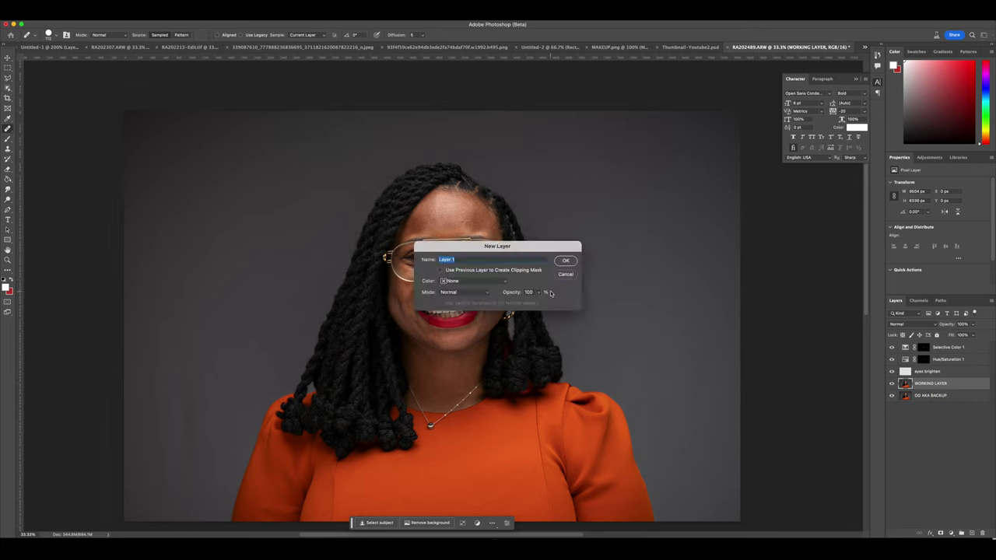
pyautogui.write('Always Save you')
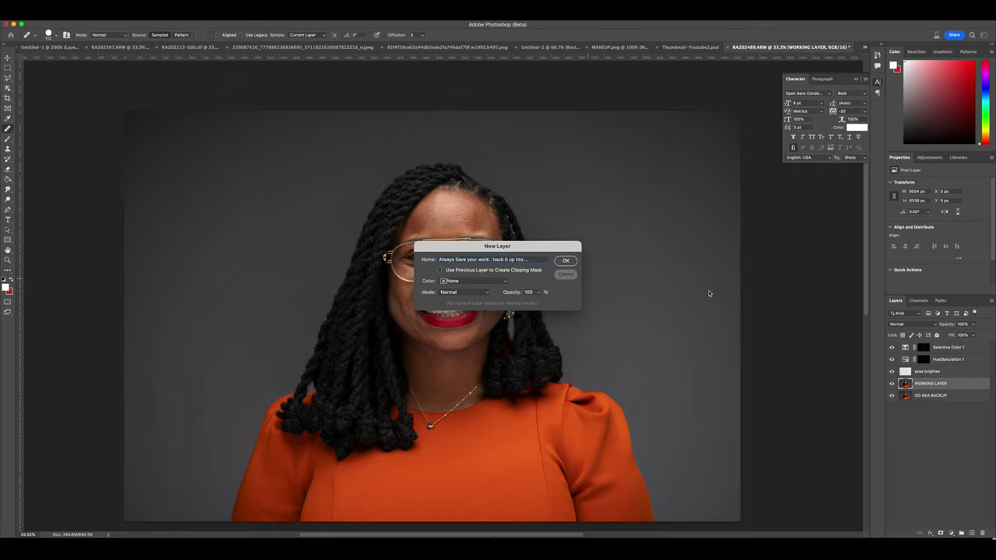
pyautogui.press('Escape')
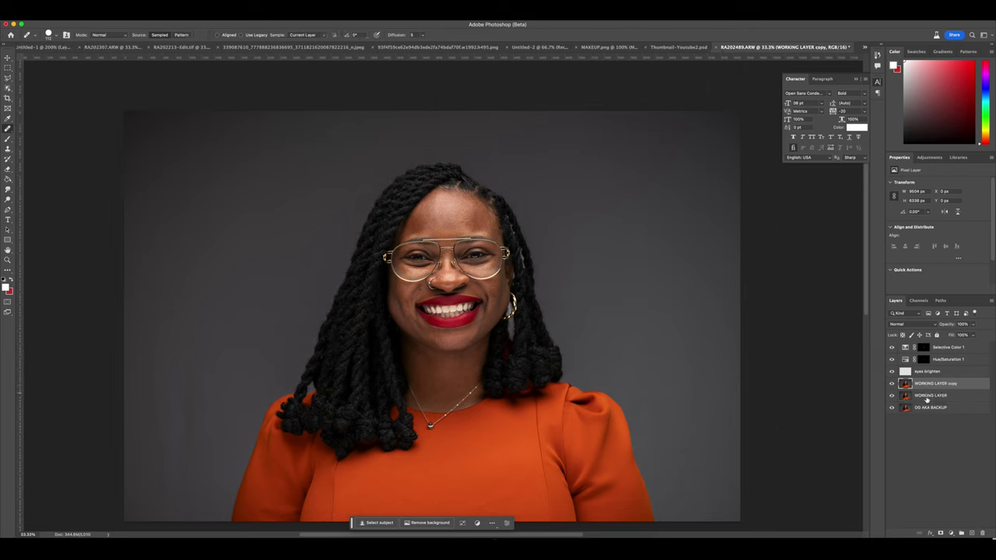
# Step: Duplicate WORKING LAYER and rename the original beneath the copy as GOOD BACKUP
pyautogui.hotkey('ctrl', 'j')
pyautogui.doubleClick(929, 396)
pyautogui.write('OG')
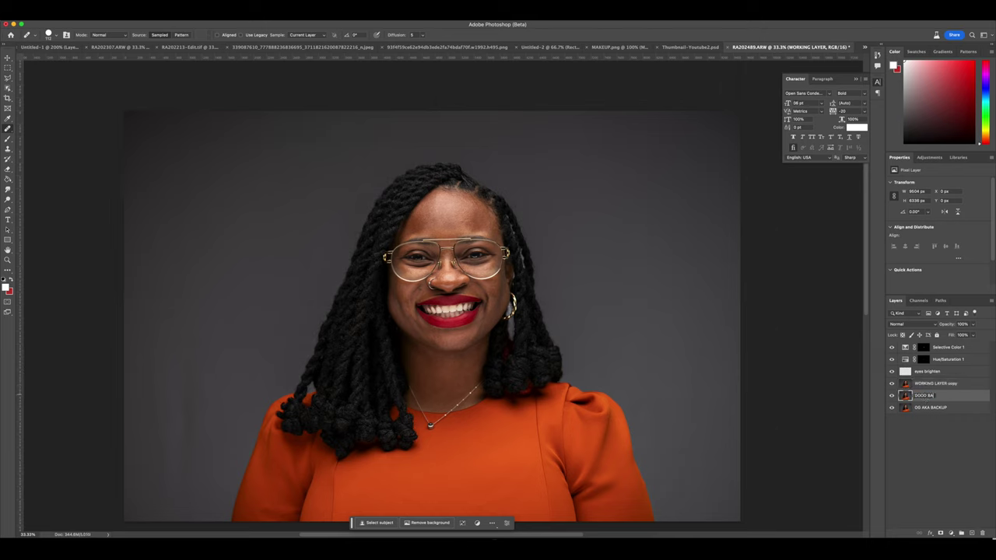
pyautogui.press('Return')
# Step: Rename the duplicated layer as WORKING LAYER 2
pyautogui.doubleClick(926, 385)
pyautogui.write('WORKING LAYER 2')
pyautogui.press('Return')
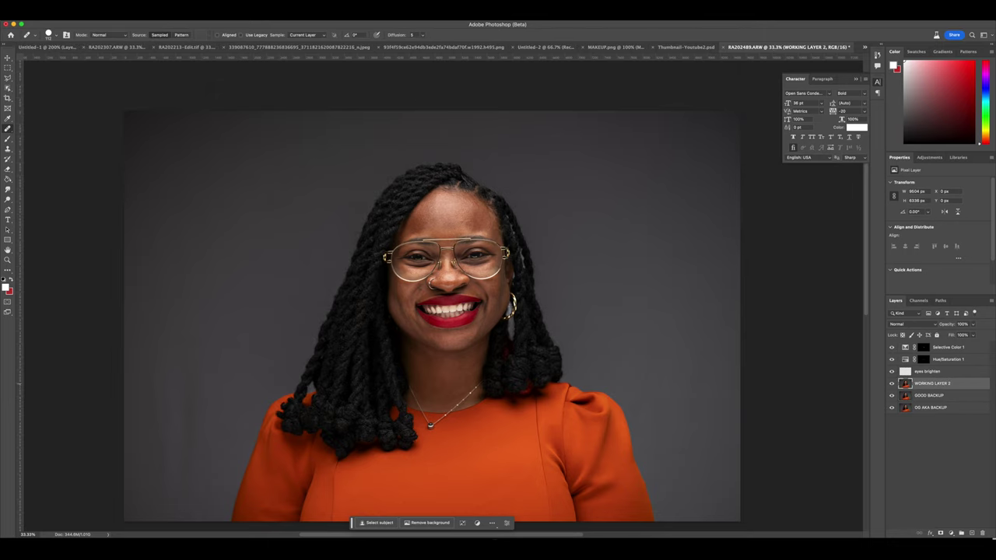
# Step: Open the Liquify filter on WORKING LAYER 2 and set Jawline to -28, Face Width to -16 and brush size to 1415
pyautogui.scroll(-2, 584, 307)
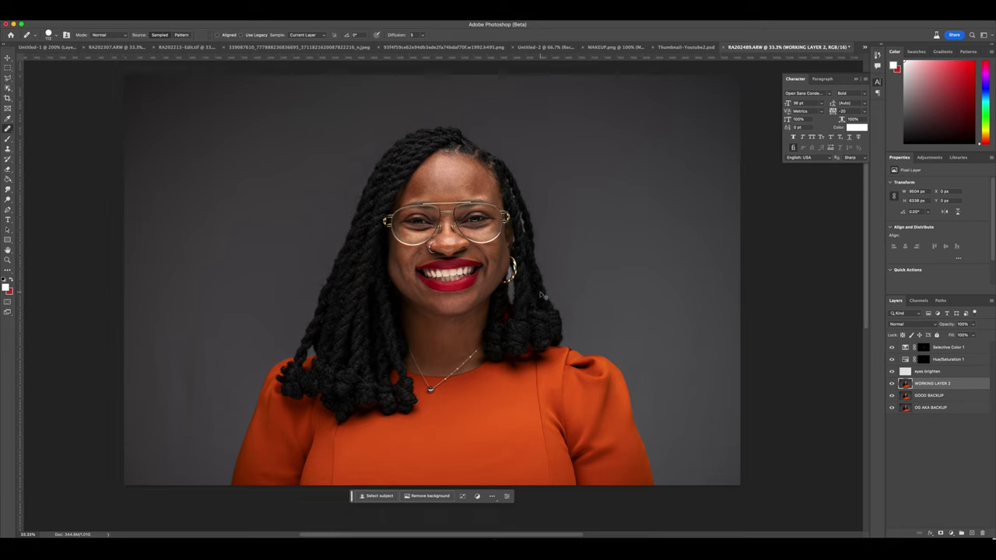
pyautogui.press('super+minus')
pyautogui.press('m')
pyautogui.click(200, 15)
pyautogui.click(259, 88)
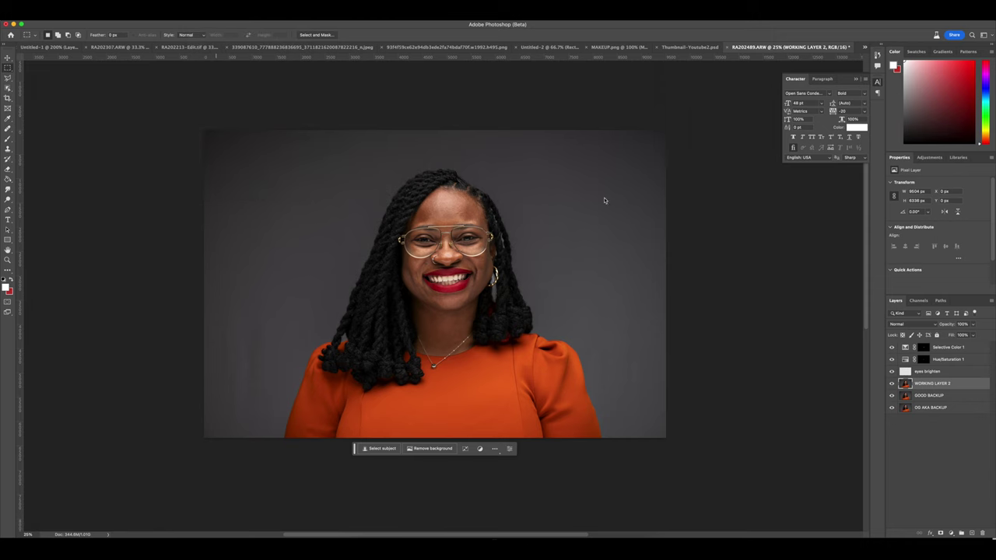
pyautogui.moveTo(941, 280); pyautogui.dragTo(928, 263)
pyautogui.moveTo(880, 67); pyautogui.dragTo(888, 67)
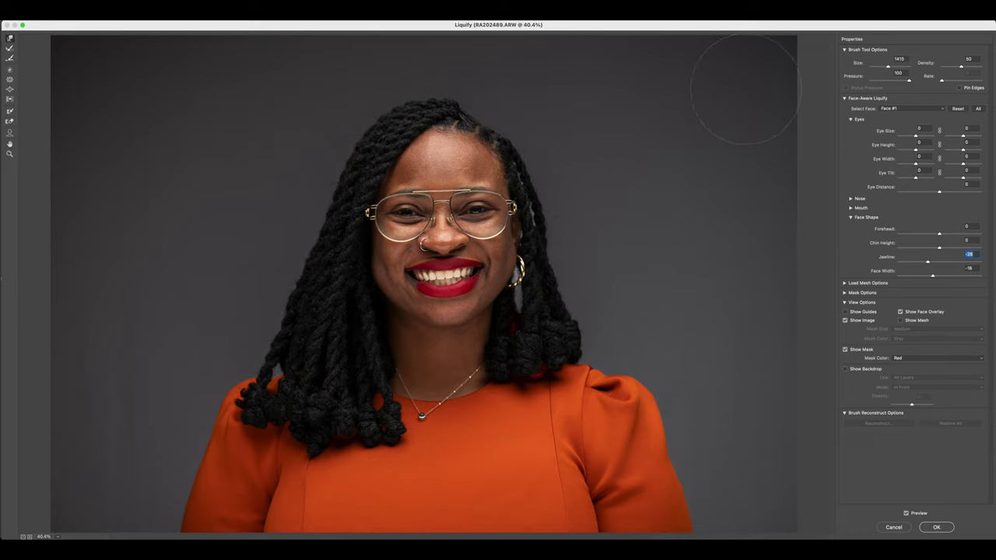